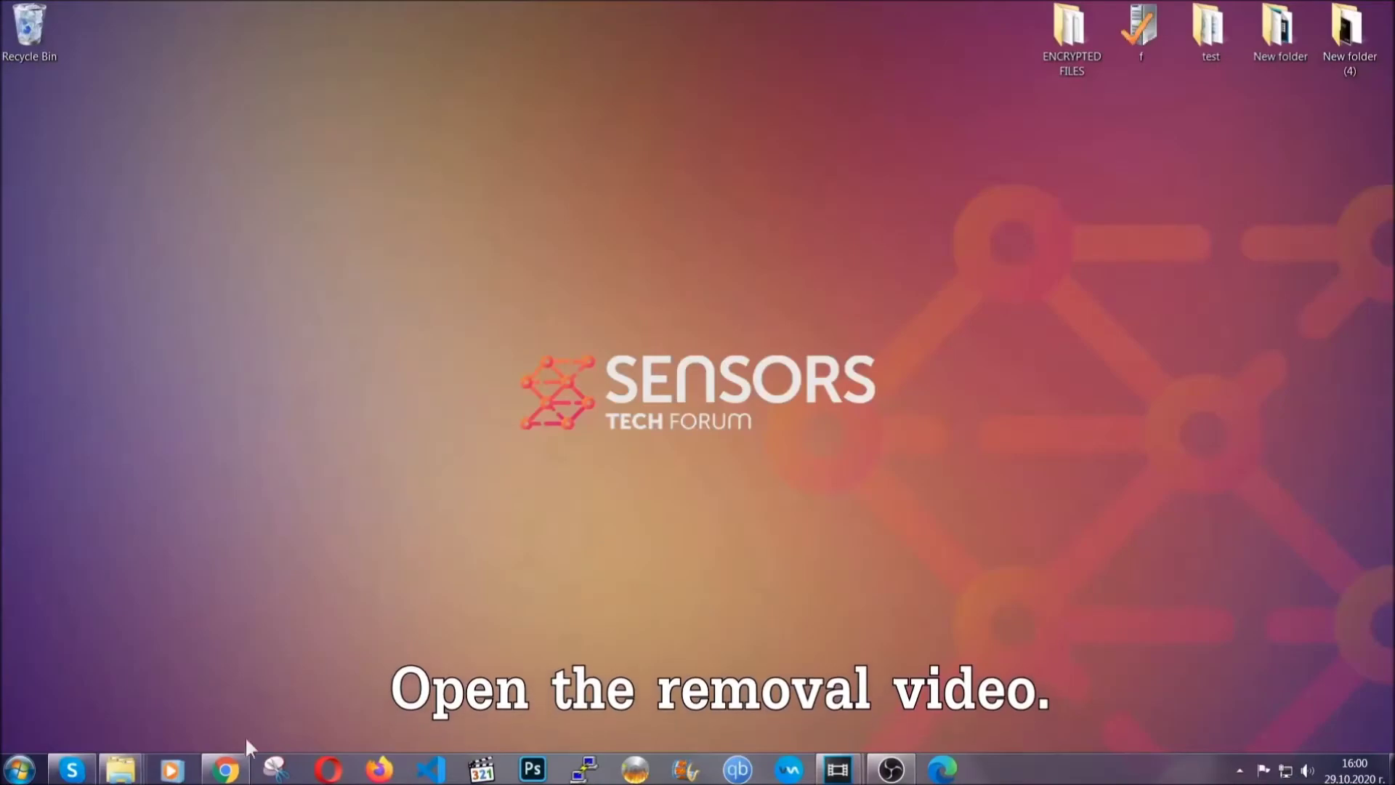
- Download SpyHunter 5 via the Full Removal Guide link and launch SpyHunter-Installer.exe
left_click(225, 769)
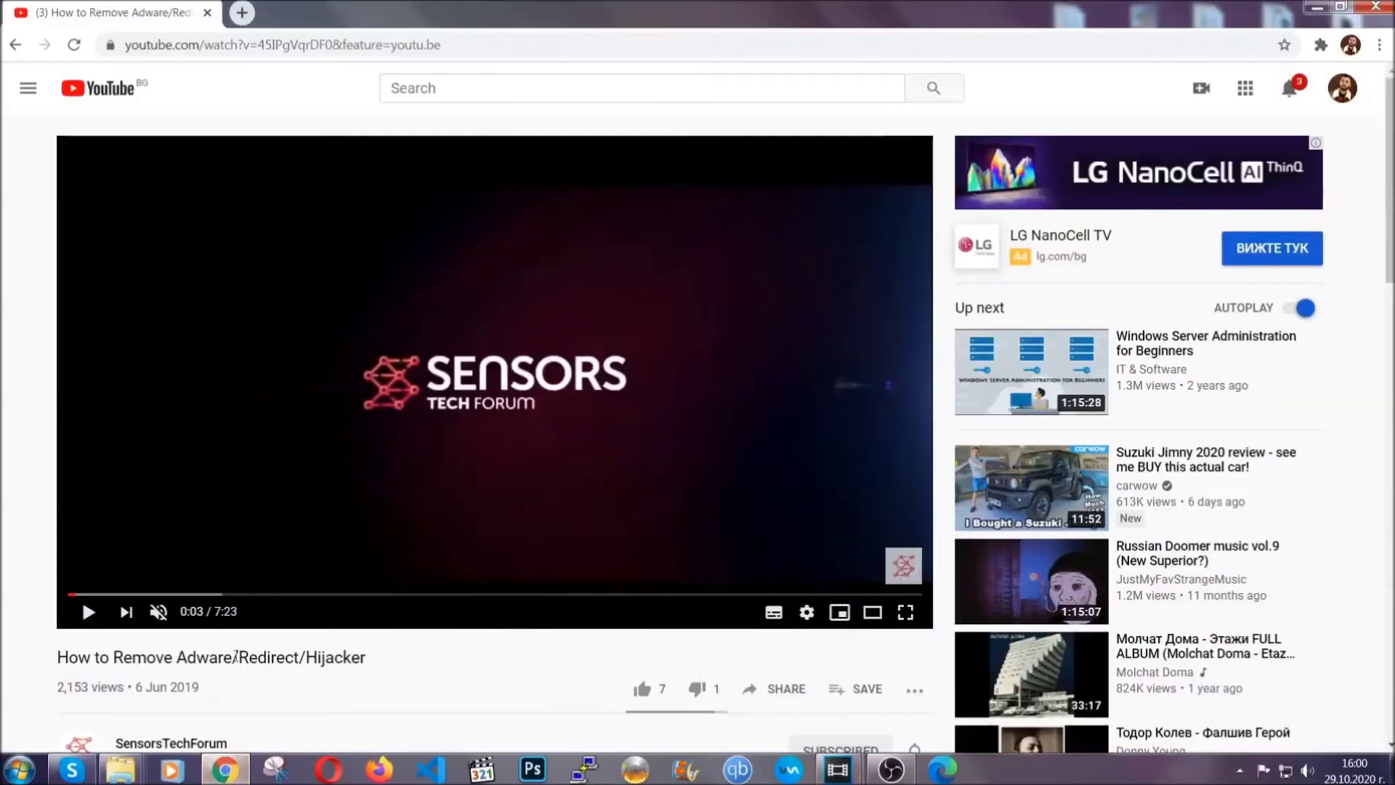
scroll(281, 514, "down", 5)
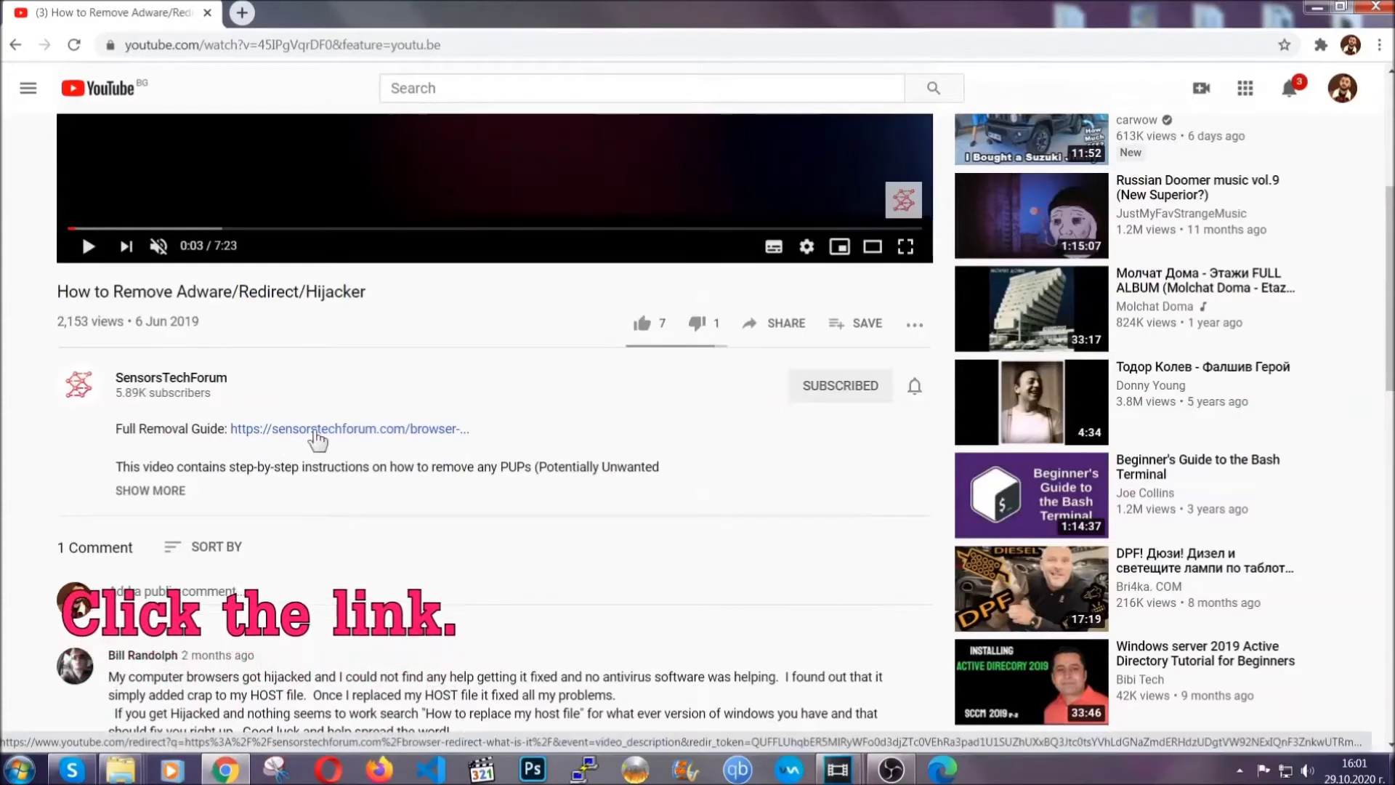
left_click(318, 434)
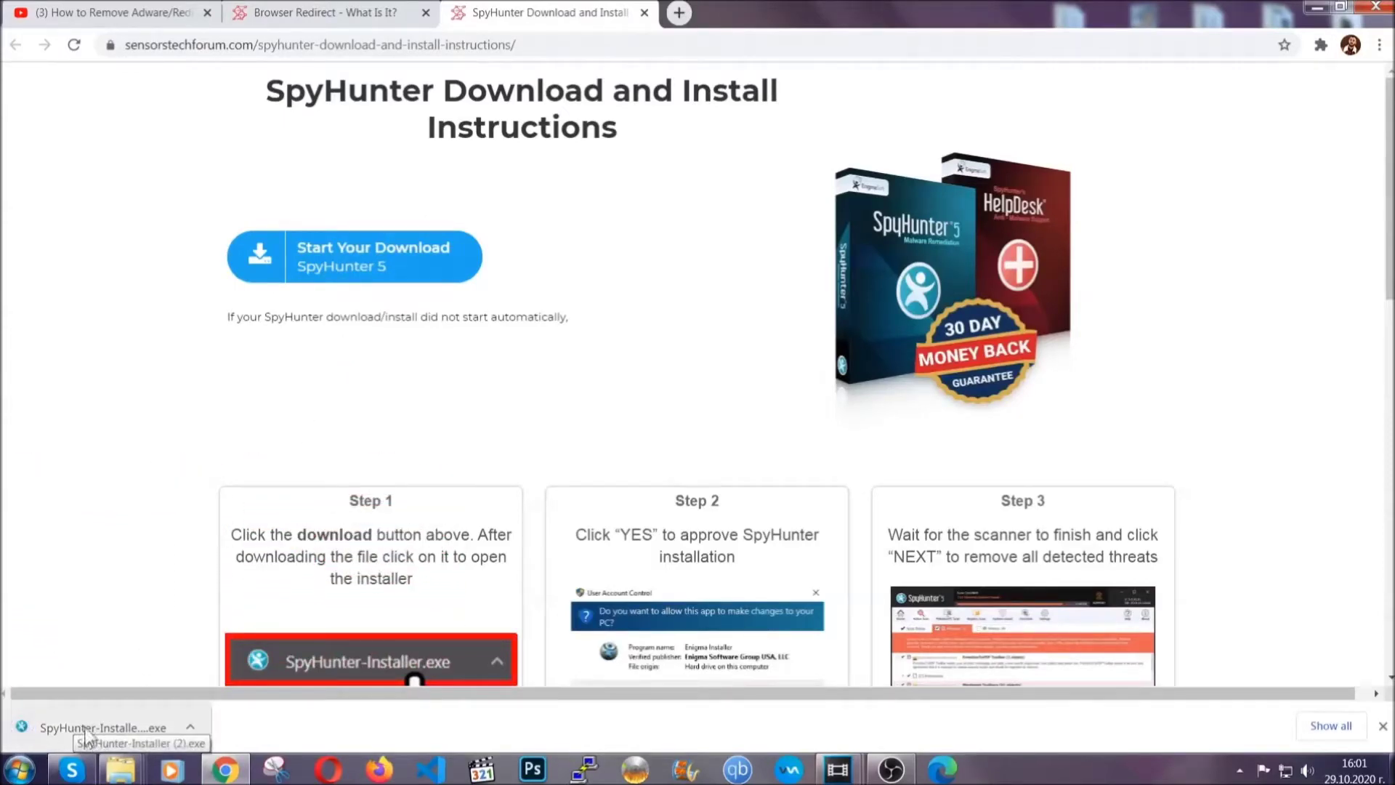
left_click(86, 729)
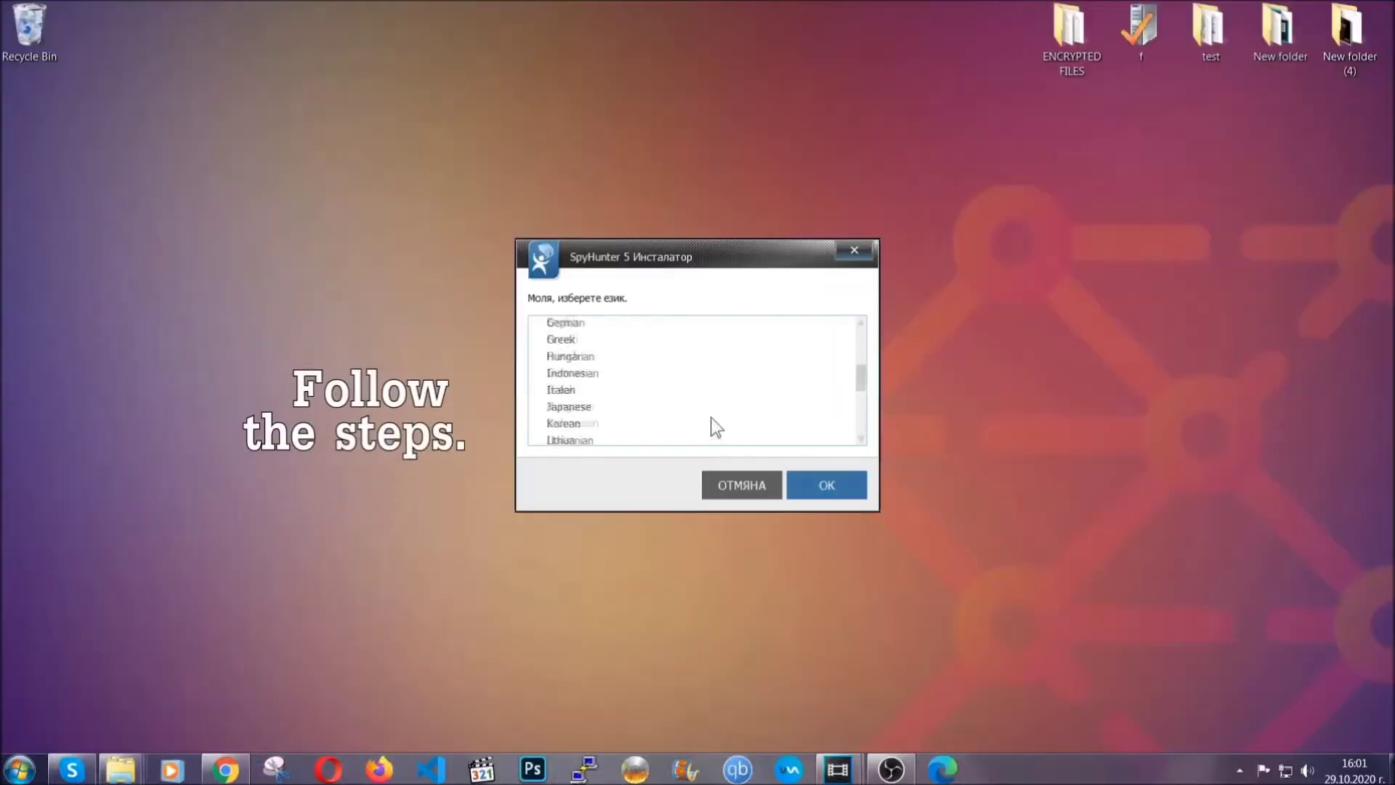
- Install SpyHunter 5 in English with the EULA and Privacy Policy accepted
scroll(657, 414, "down", 2)
scroll(710, 436, "up", 4)
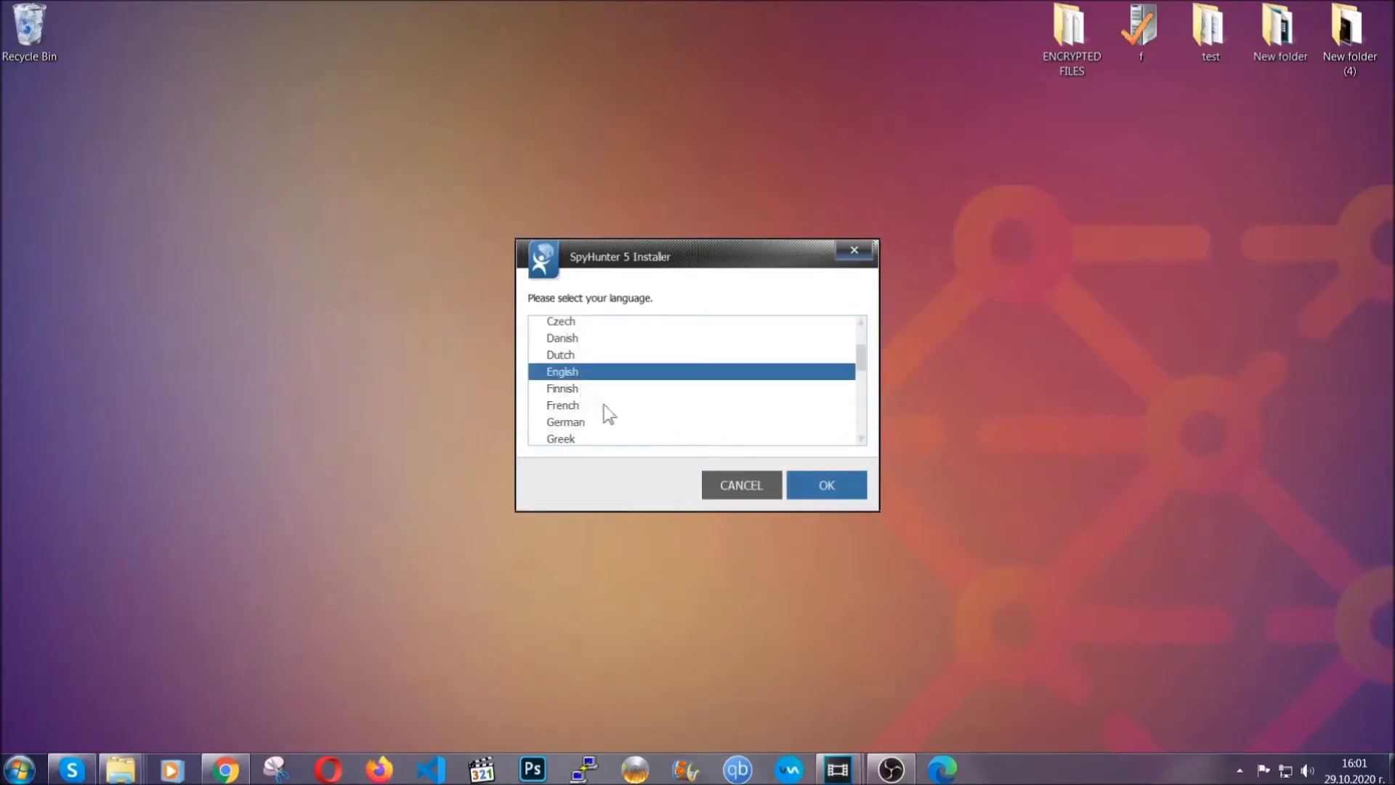
left_click(814, 487)
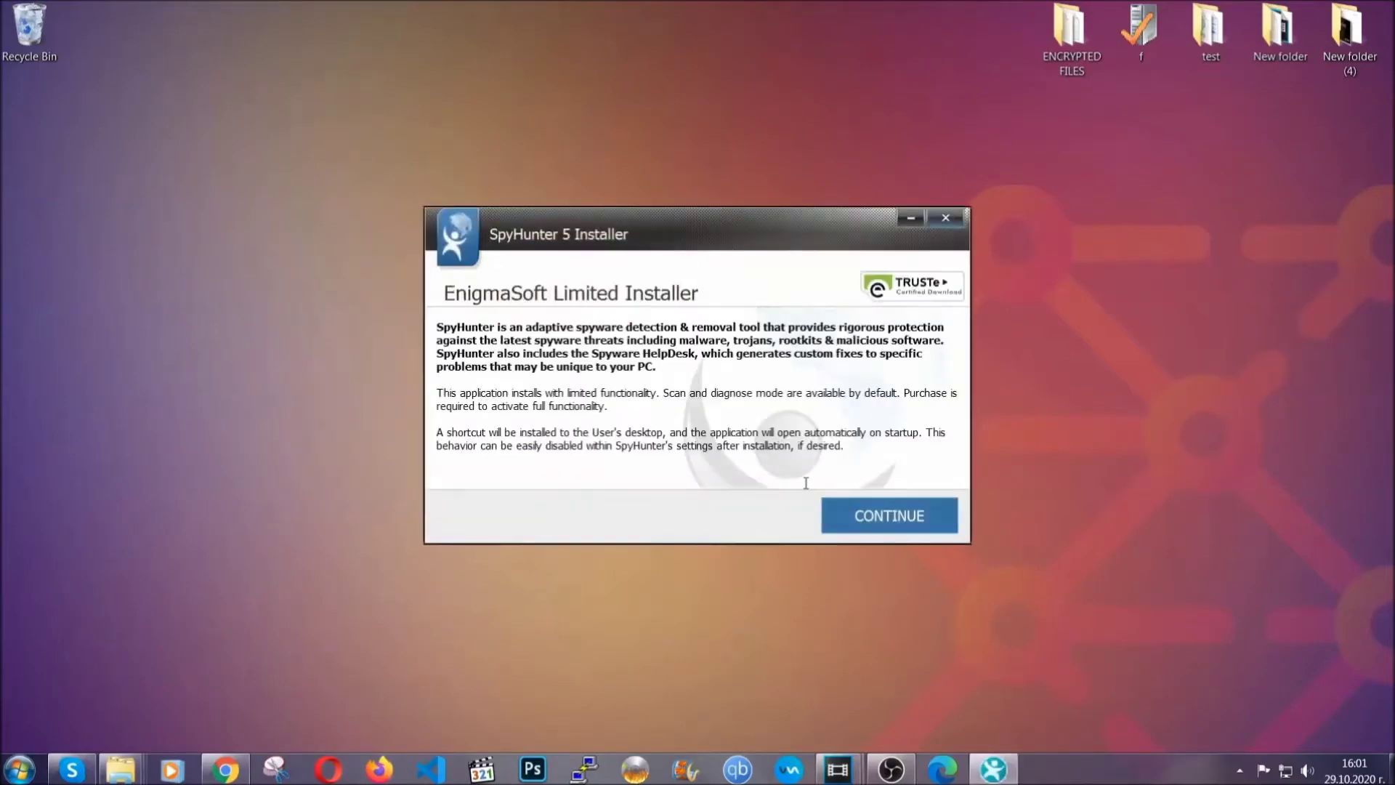
left_click(837, 512)
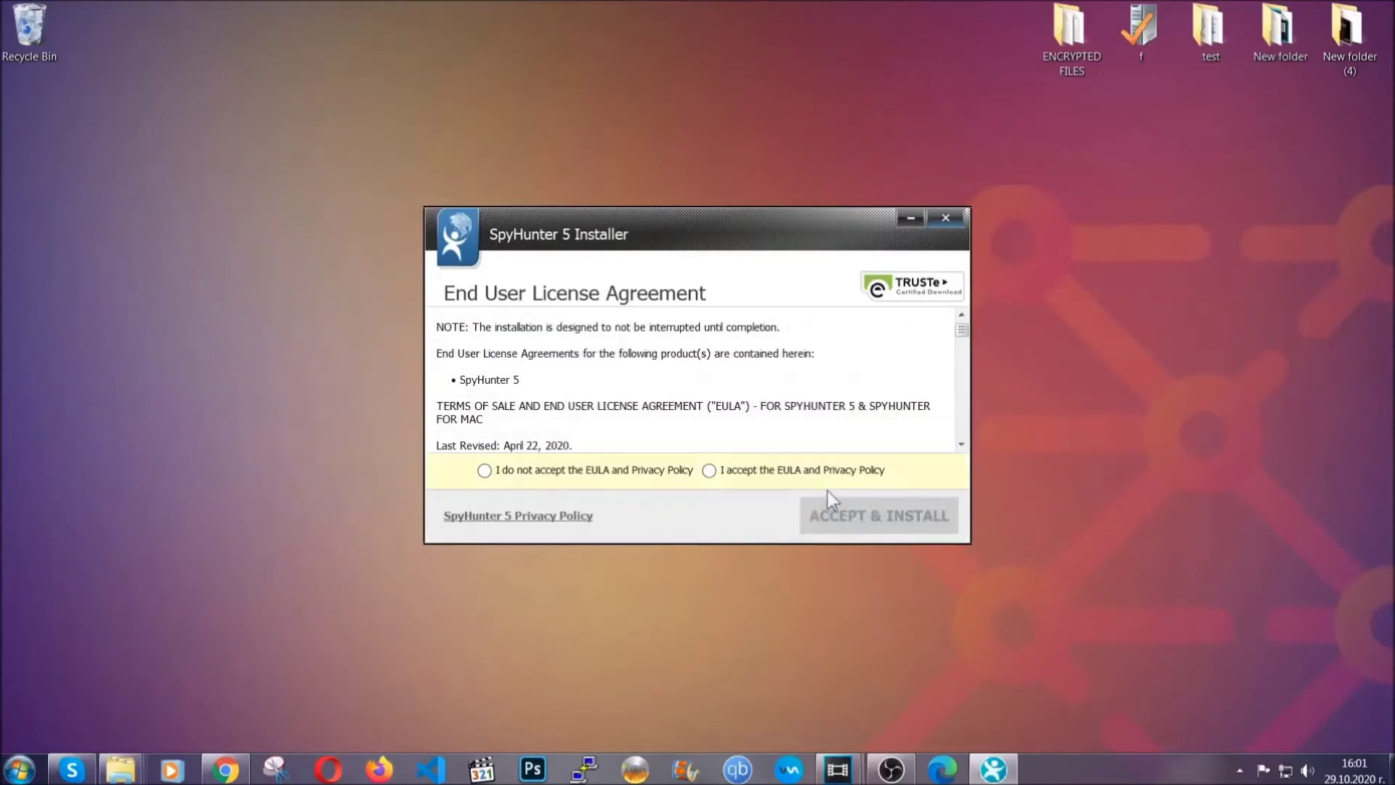
left_click(820, 470)
left_click(843, 513)
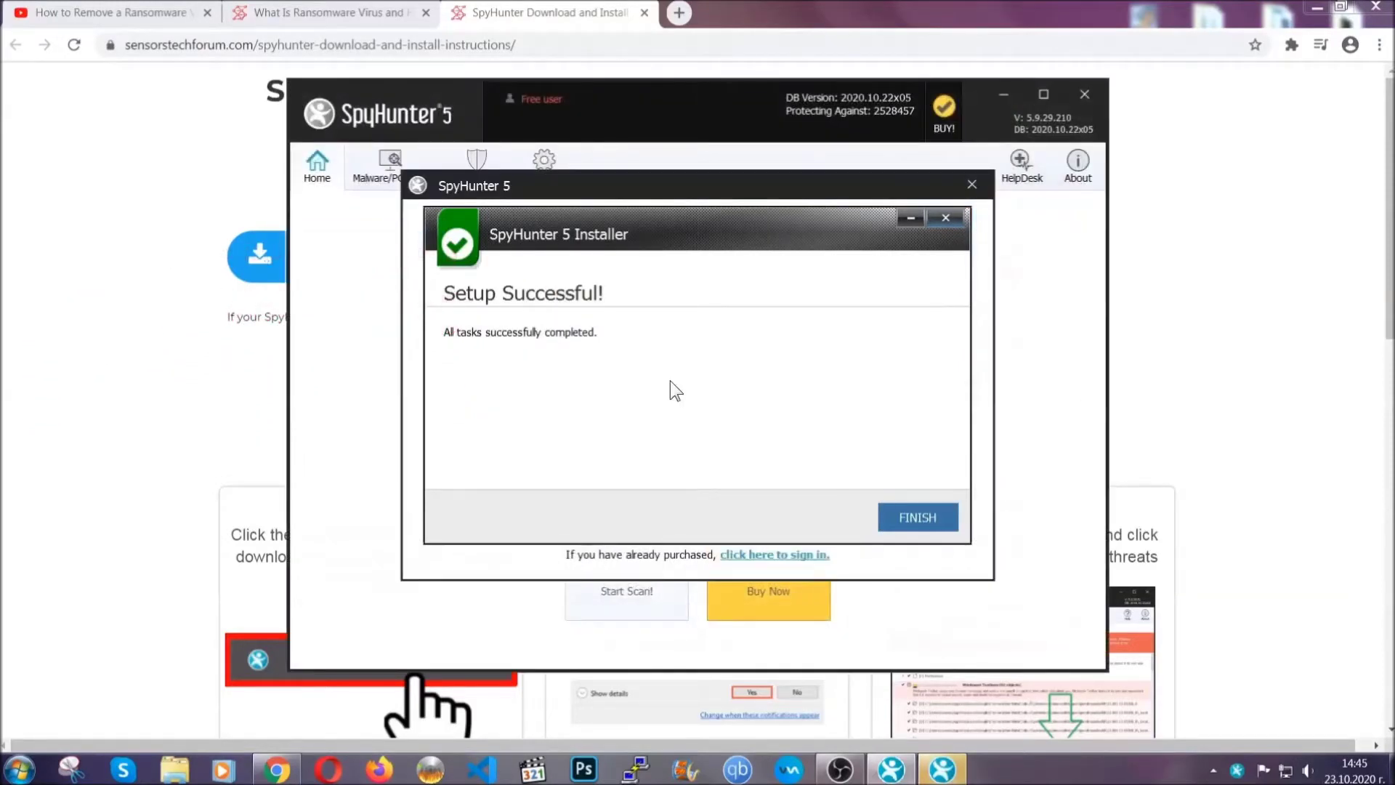
- Run the first SpyHunter scan and select the detected PUP.Keygen.BB (Keygen.exe) for removal
left_click(892, 520)
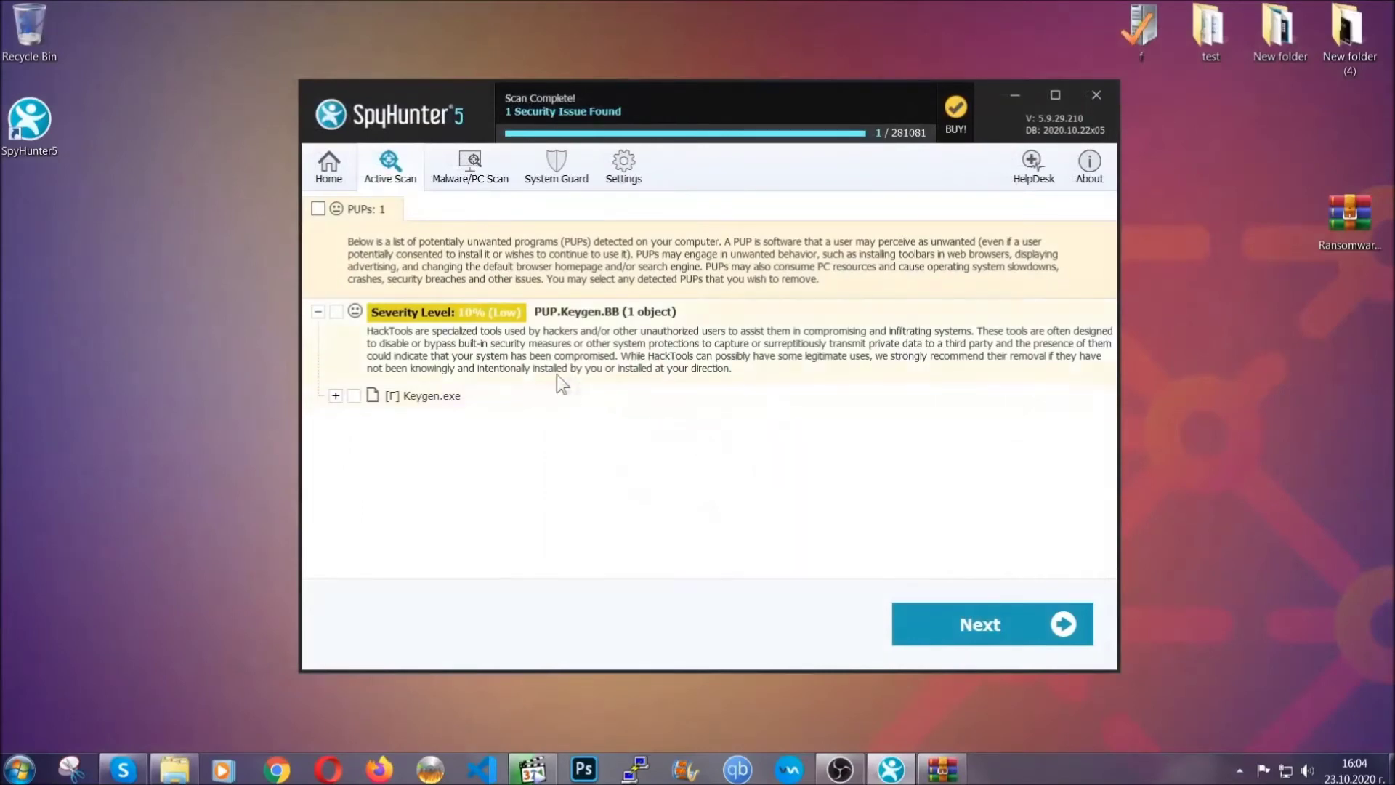
left_click(319, 209)
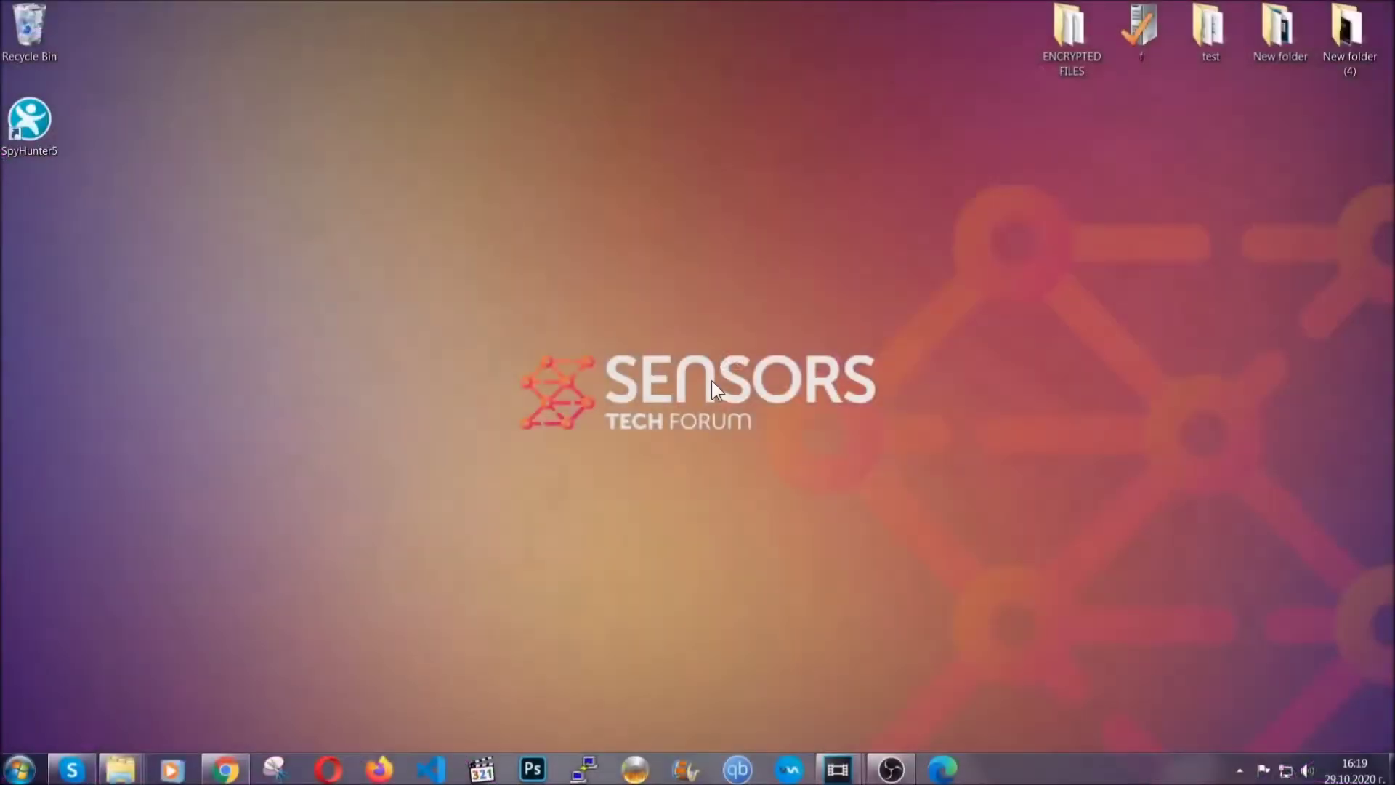
- Open Programs and Features with the APPWIZ.CPL run command
key("super+r")
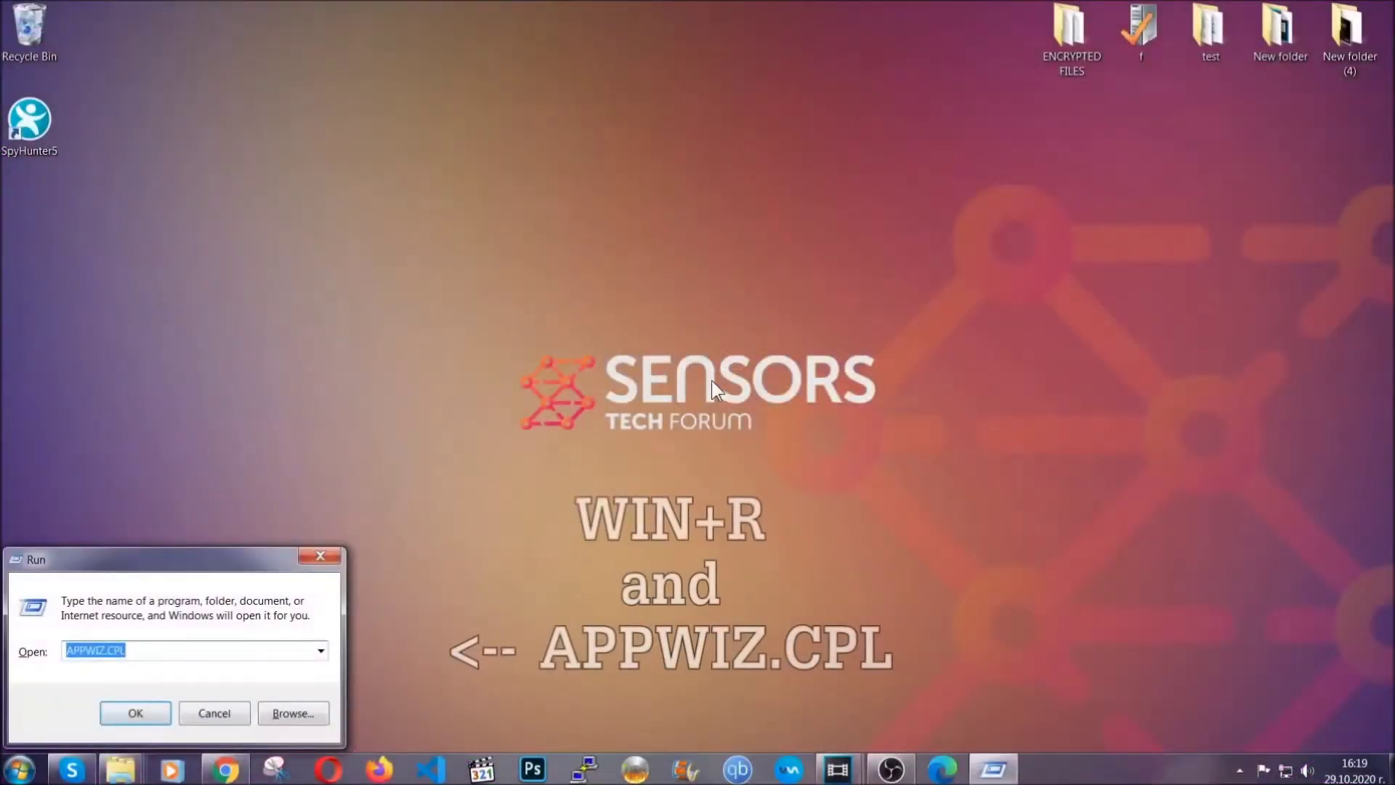
left_click(144, 652)
left_click_drag(143, 652, 25, 655)
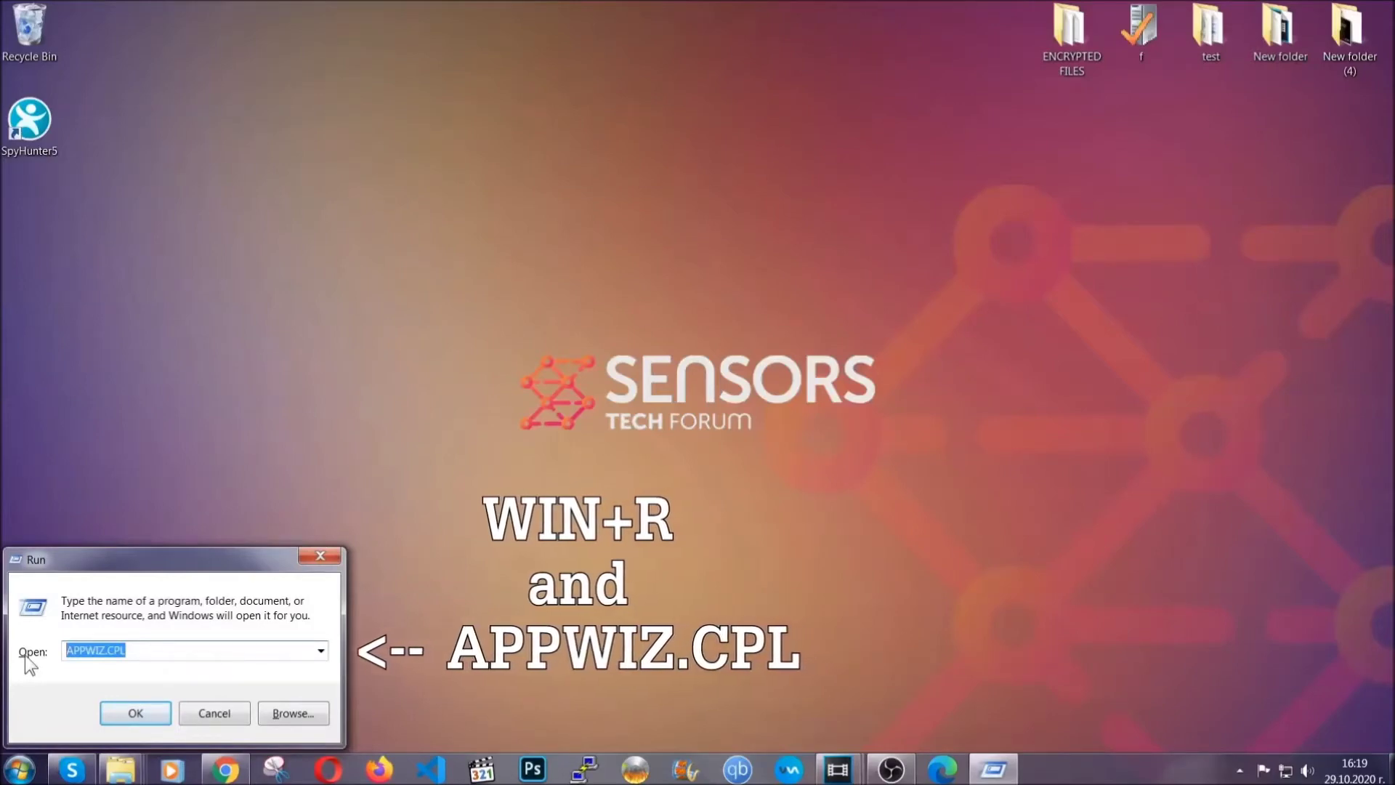
left_click(135, 708)
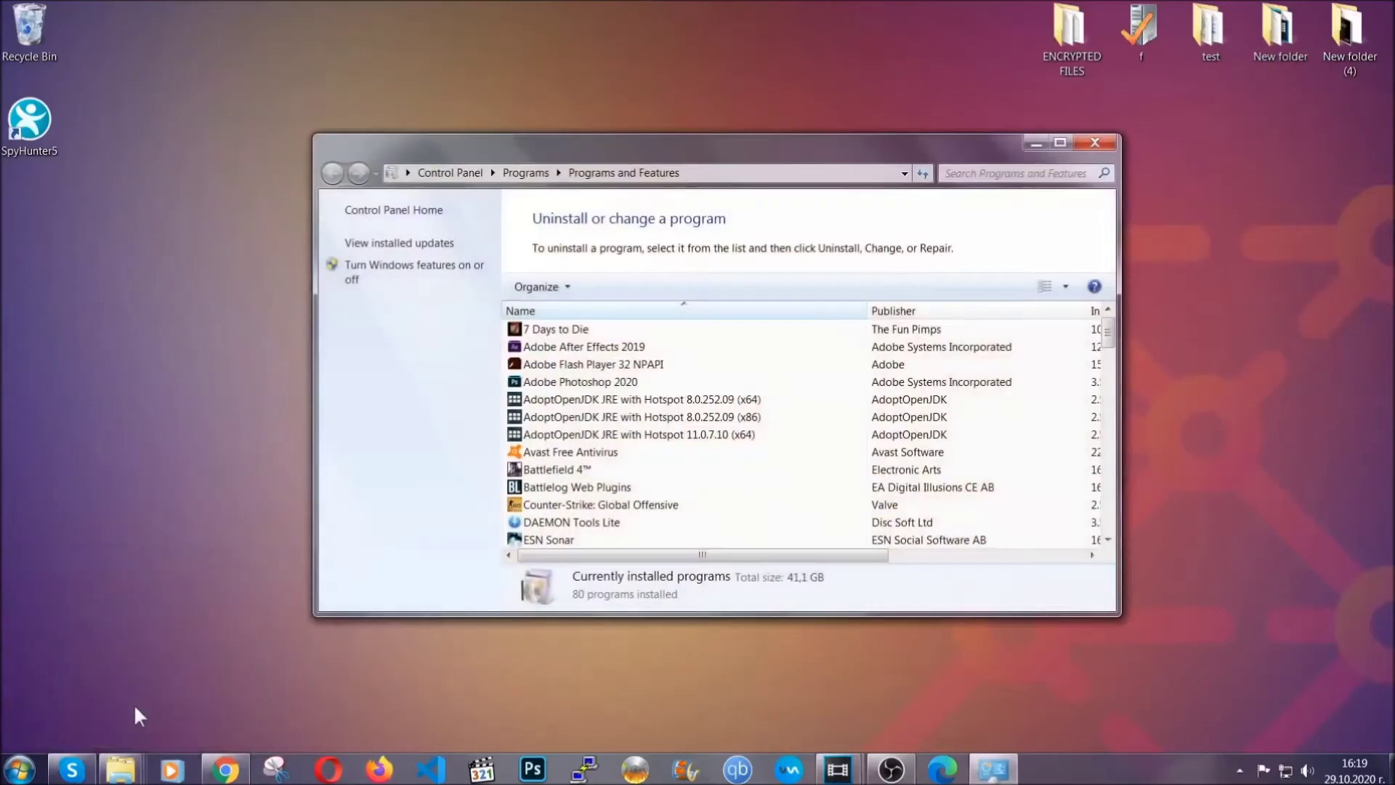
- Uninstall SUSPICIOUS PROGRAM and dismiss the removal success message
scroll(737, 398, "down", 20)
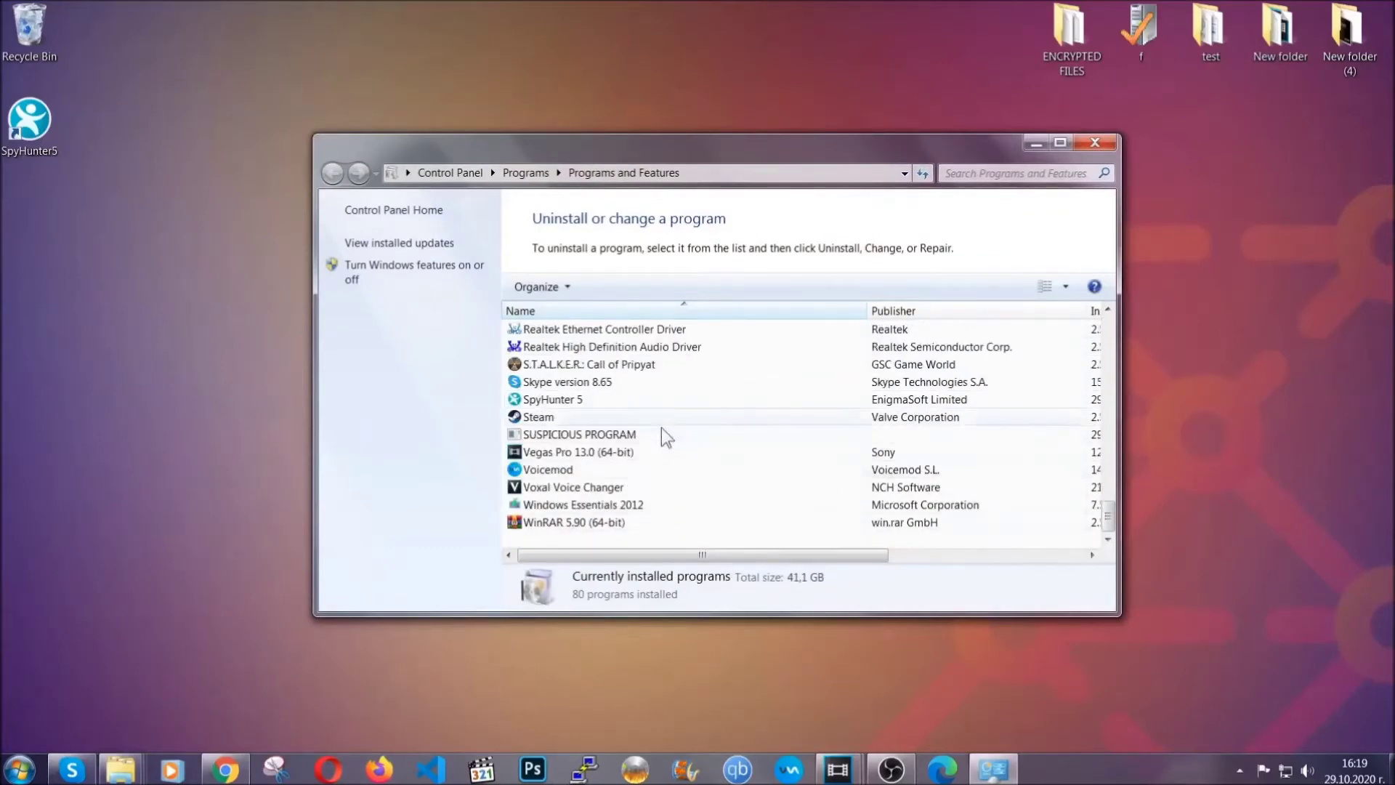
left_click(603, 436)
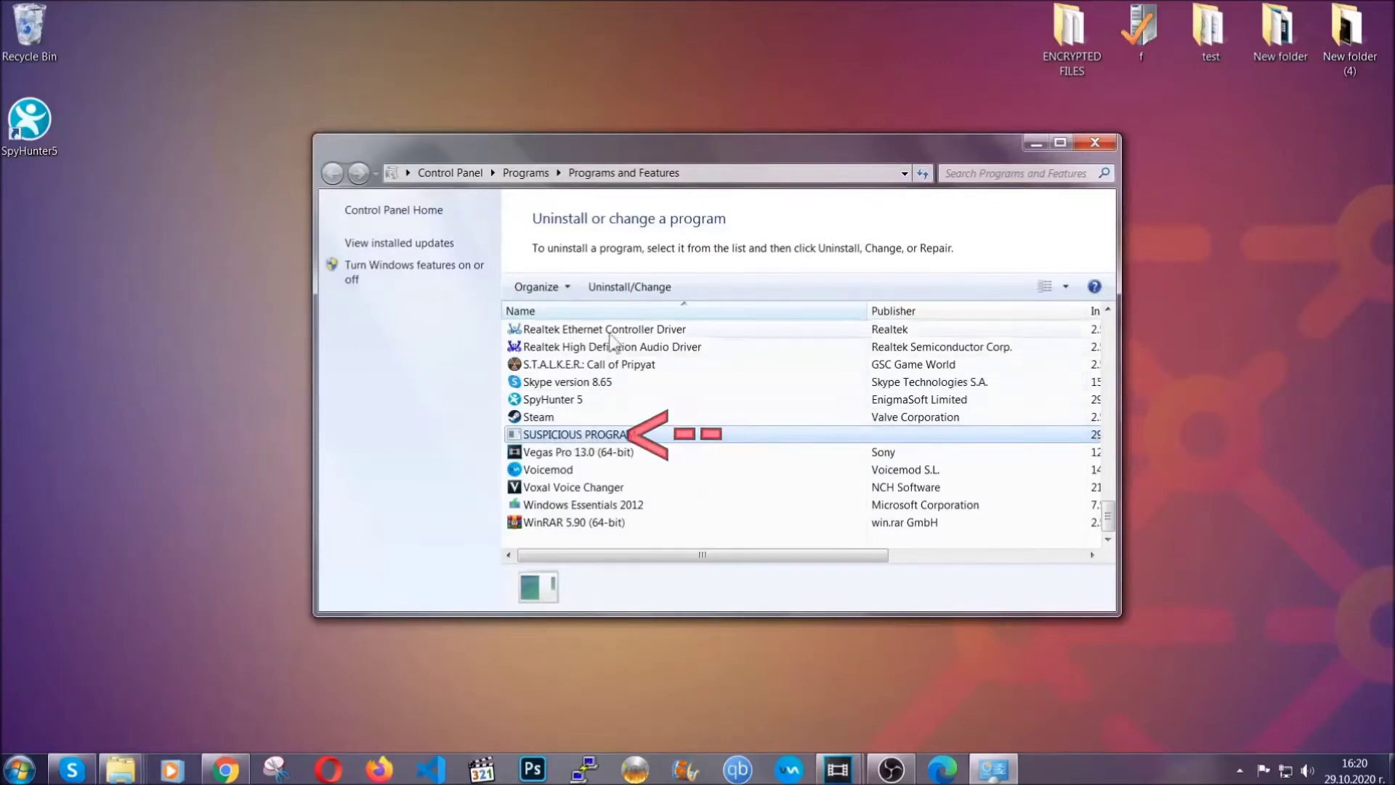
left_click(619, 289)
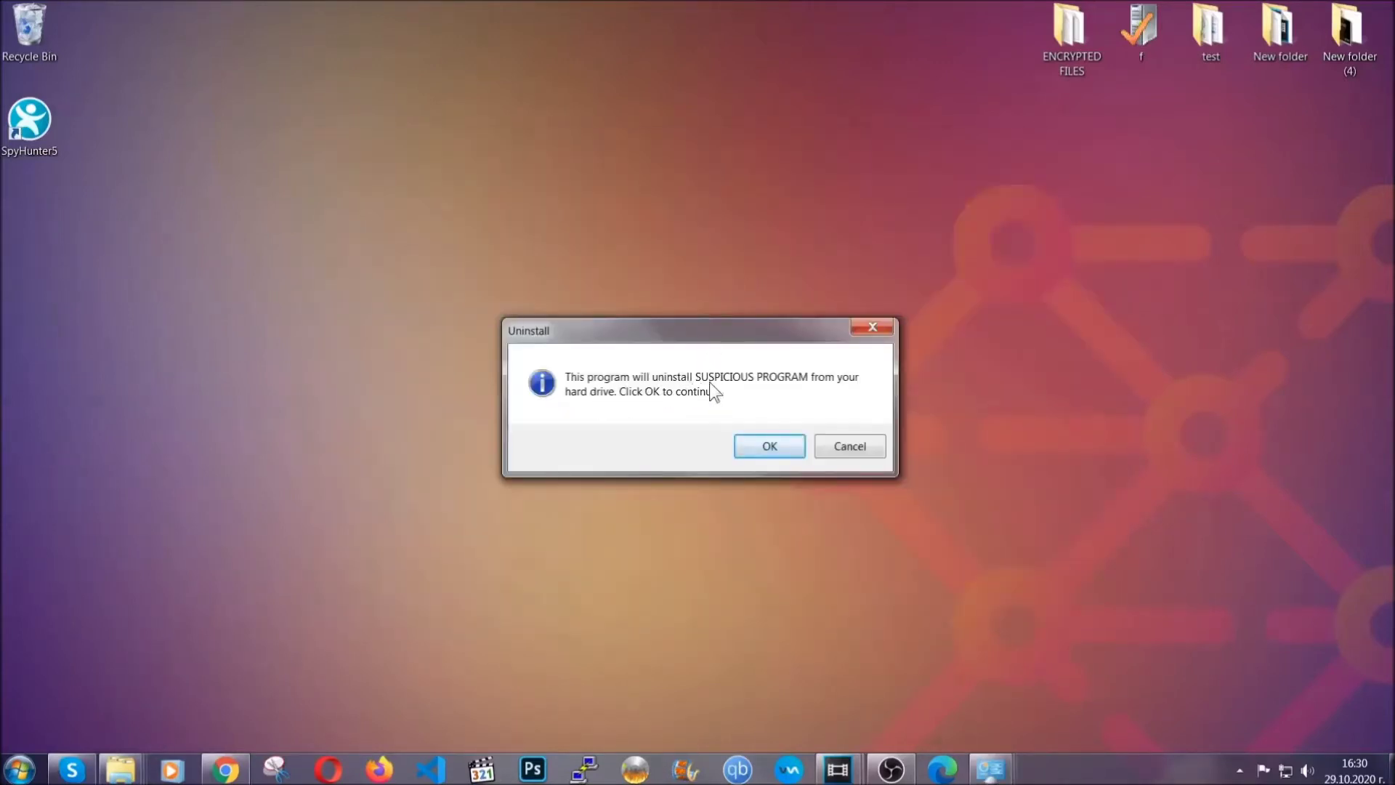
left_click(760, 446)
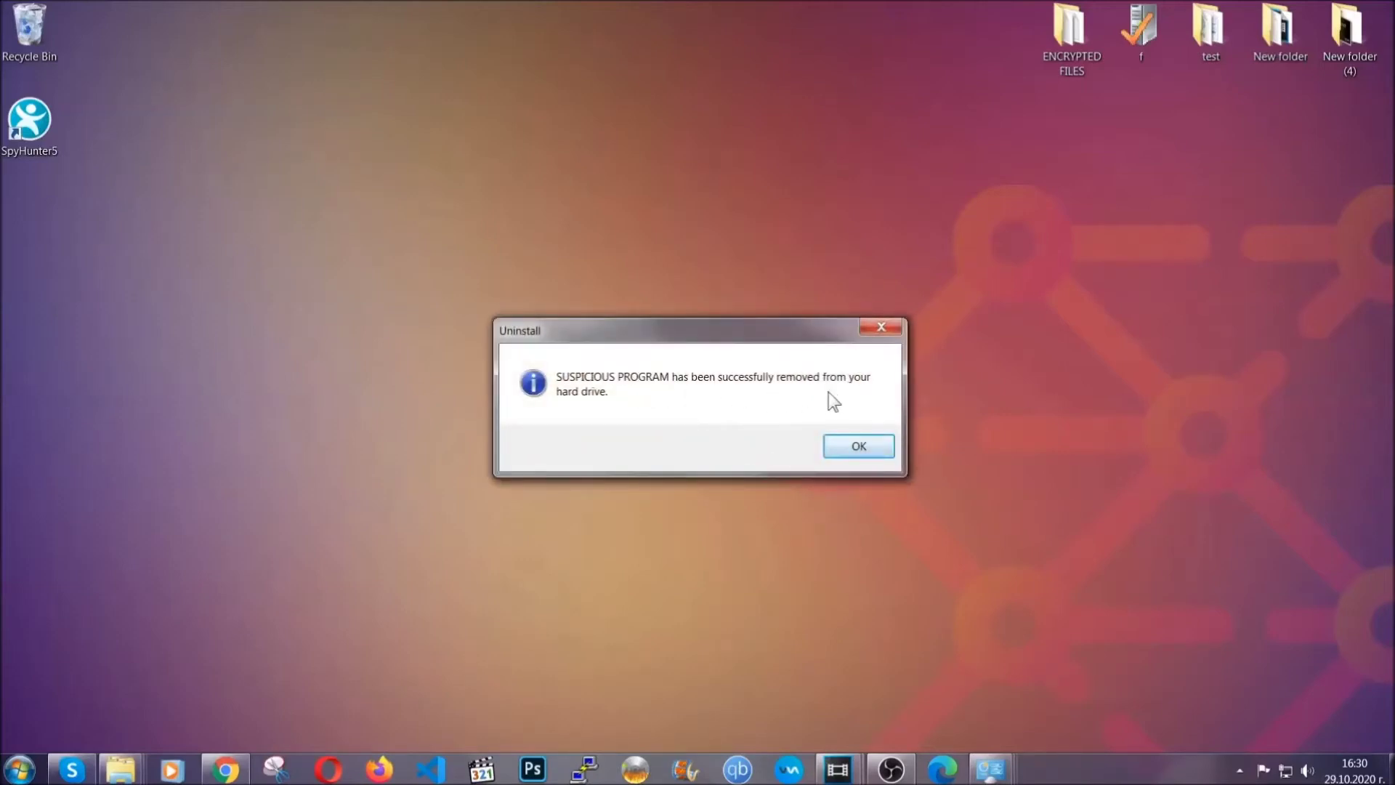
left_click(839, 445)
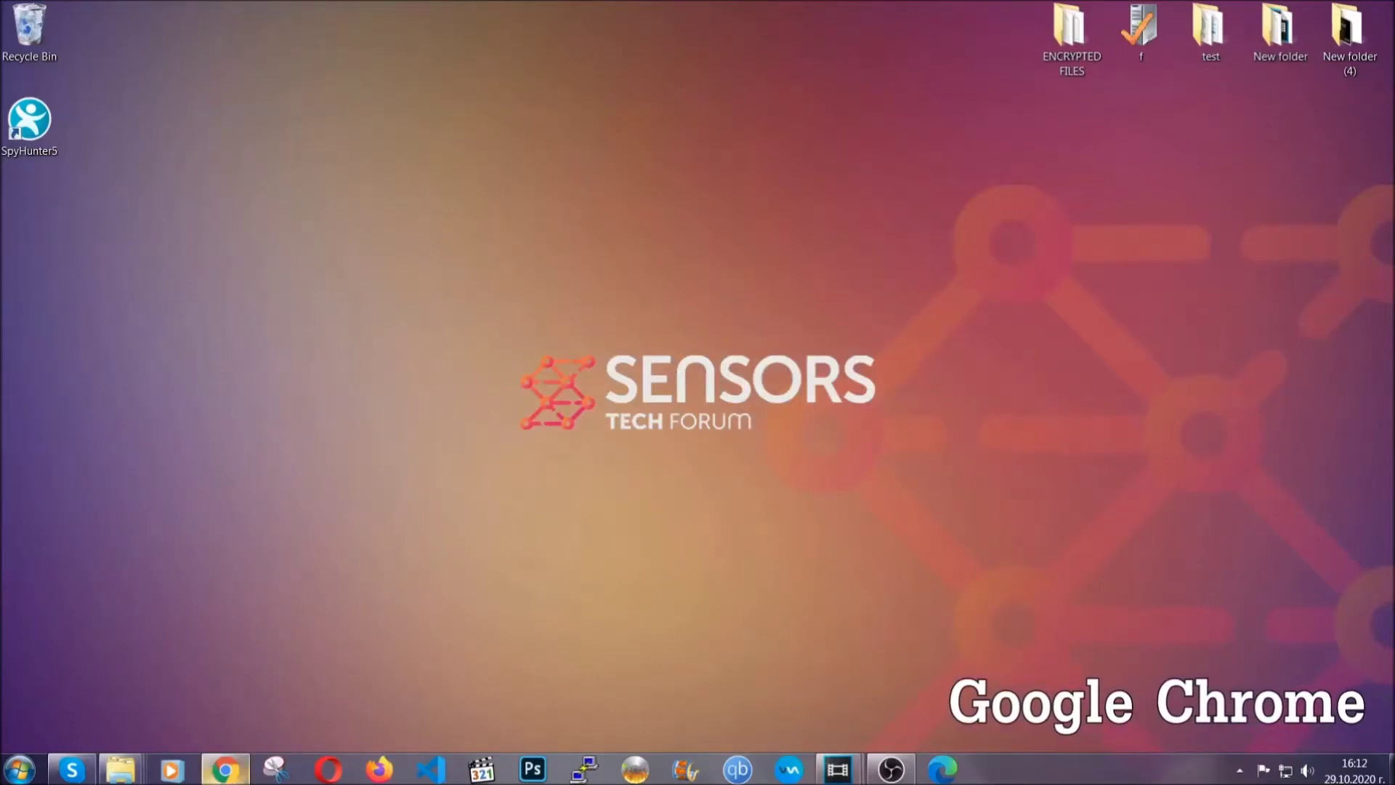
- Clear Chrome's All time history, cookies and cache at chrome://settings/clearBrowserData, keeping passwords
left_click(225, 769)
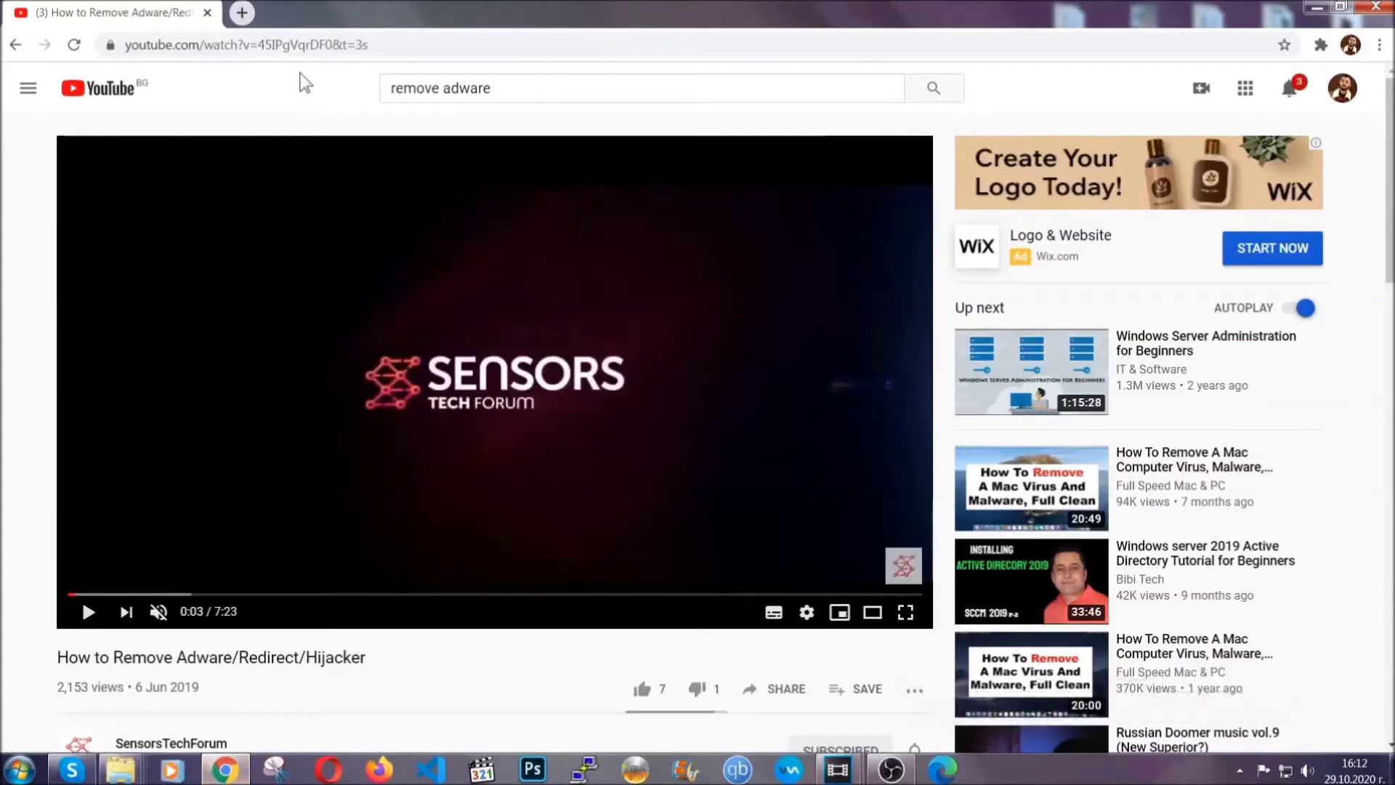
left_click(301, 49)
type("chr")
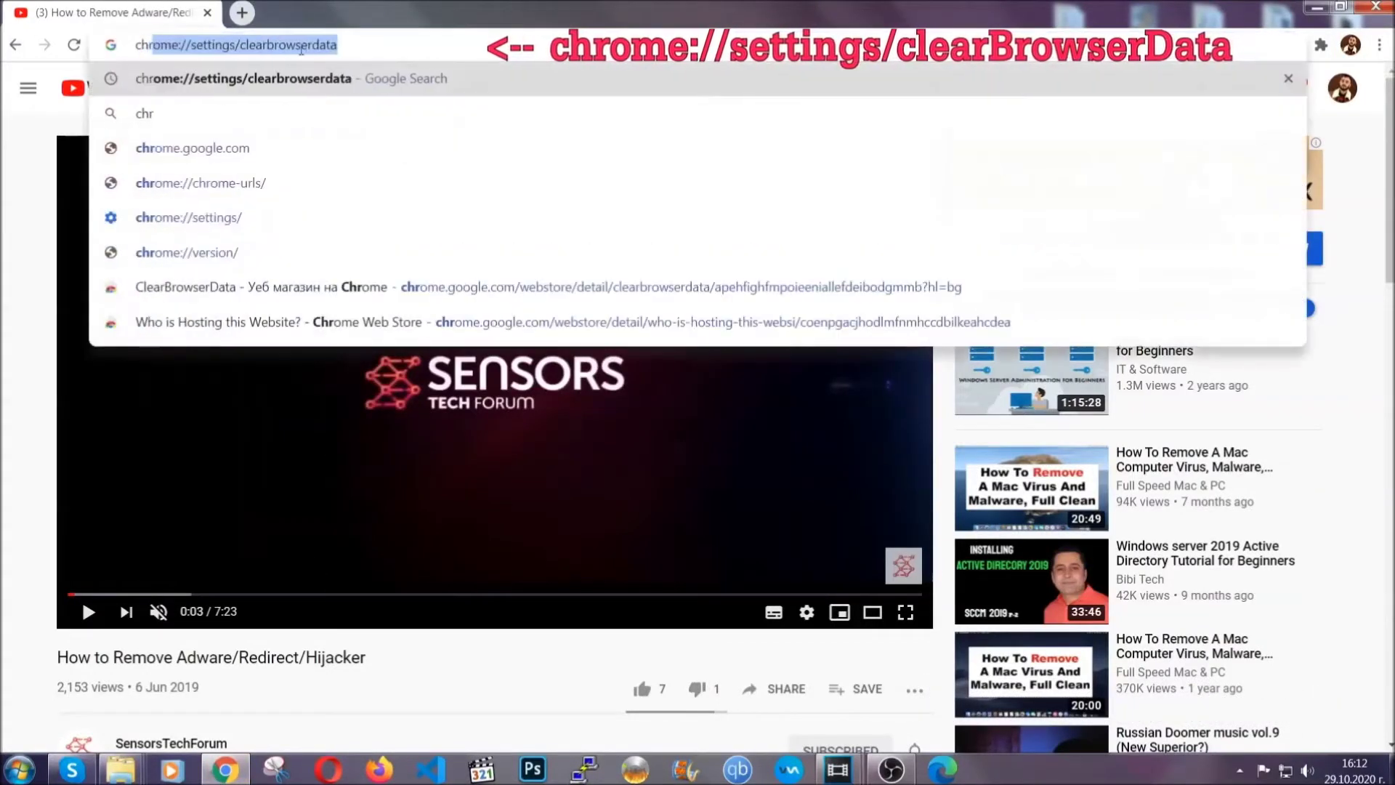
type("ome:/")
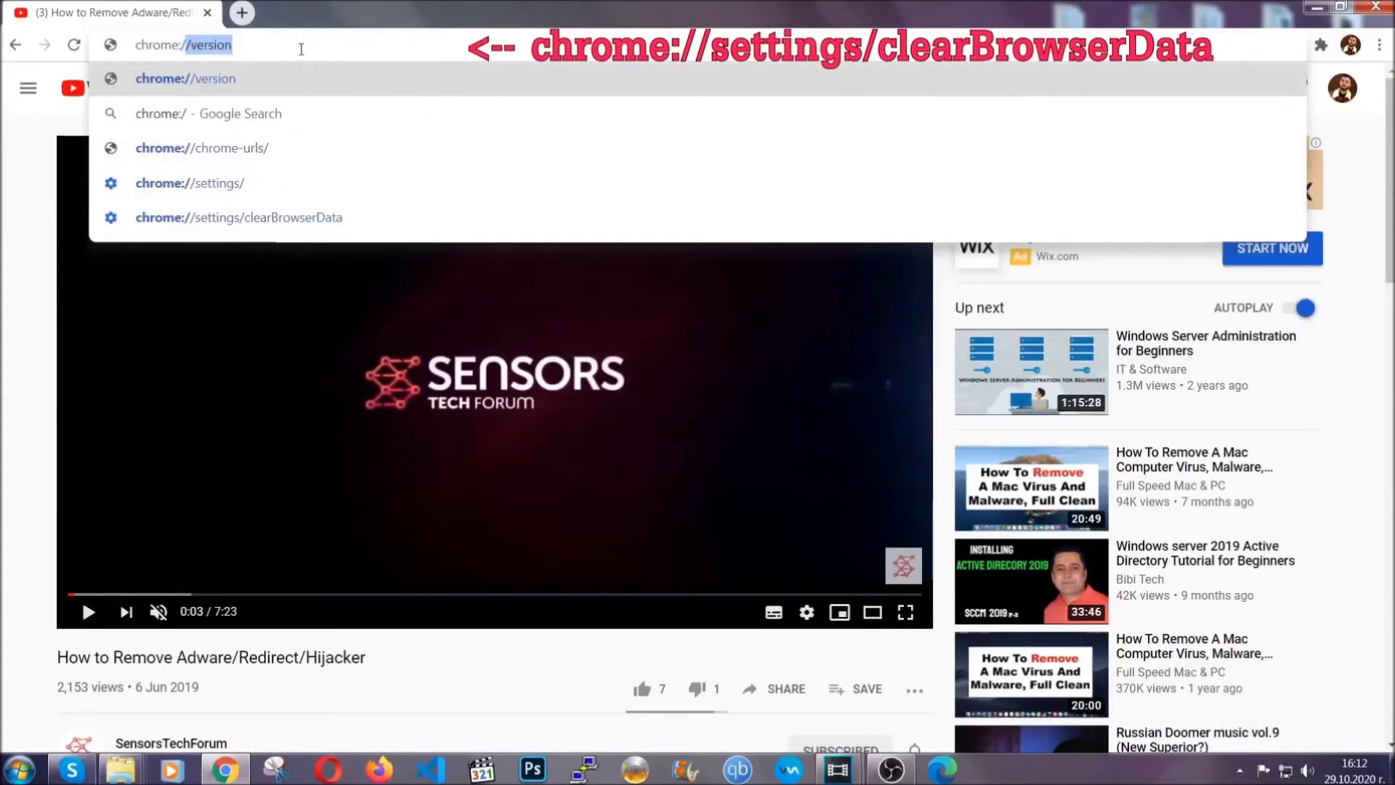
type("/setting")
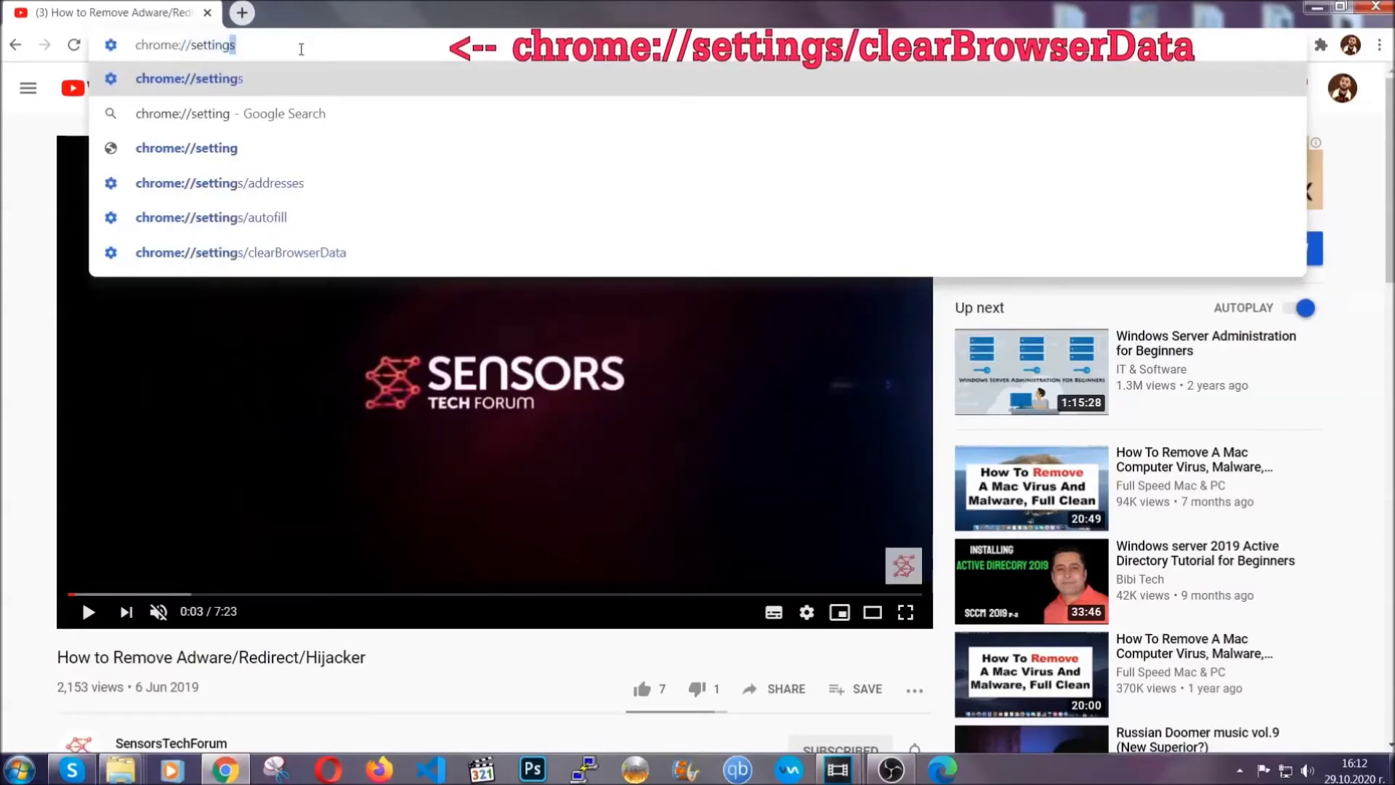
type("s/ce")
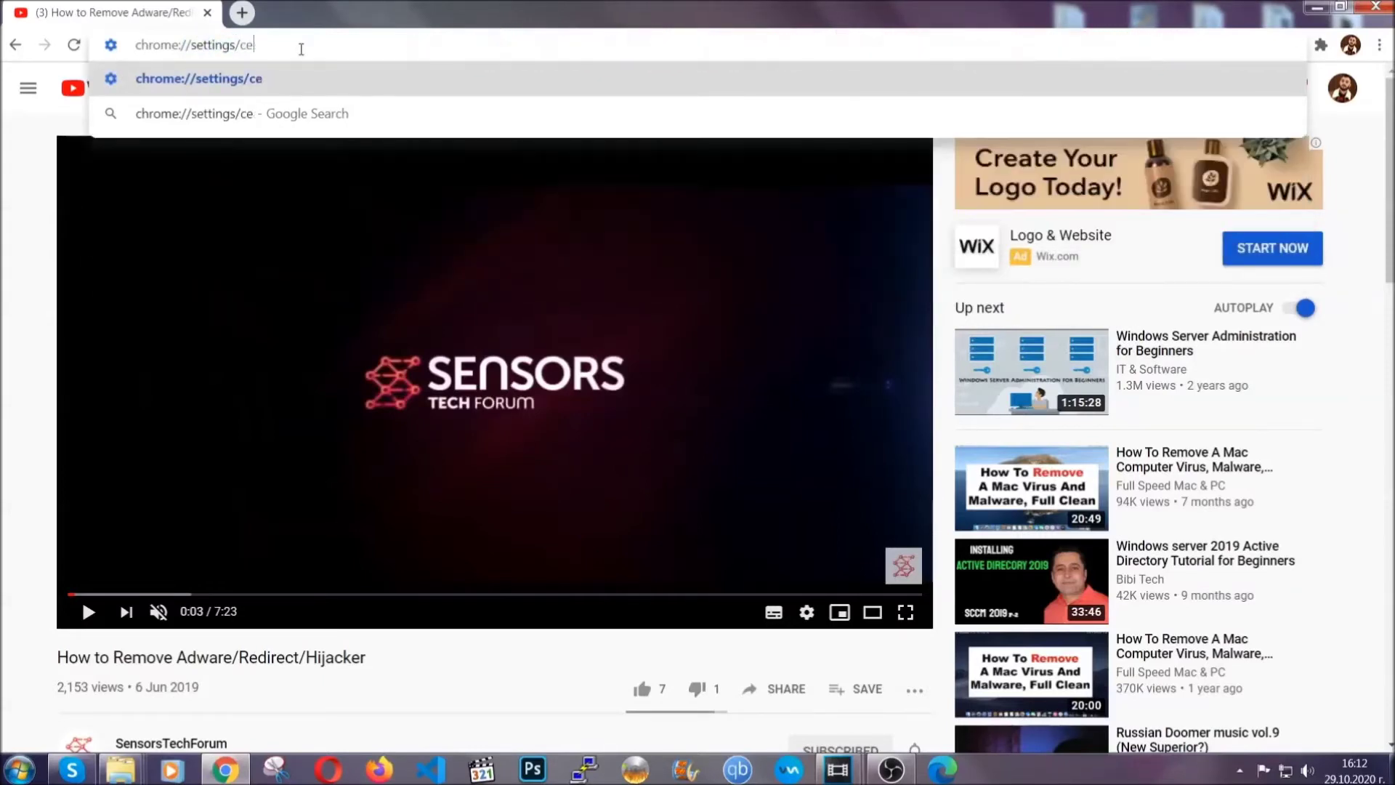
key("BackSpace")
type("lear")
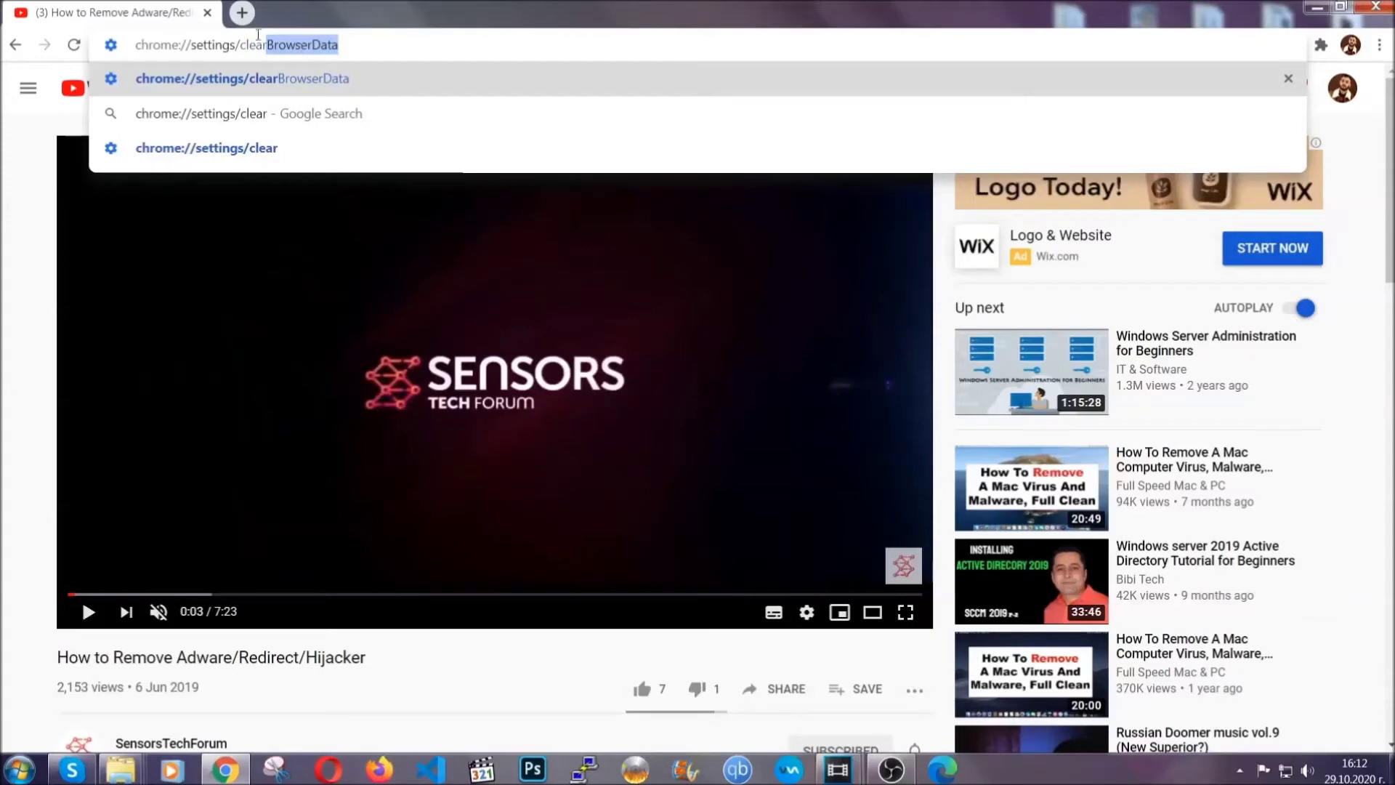
key("Return")
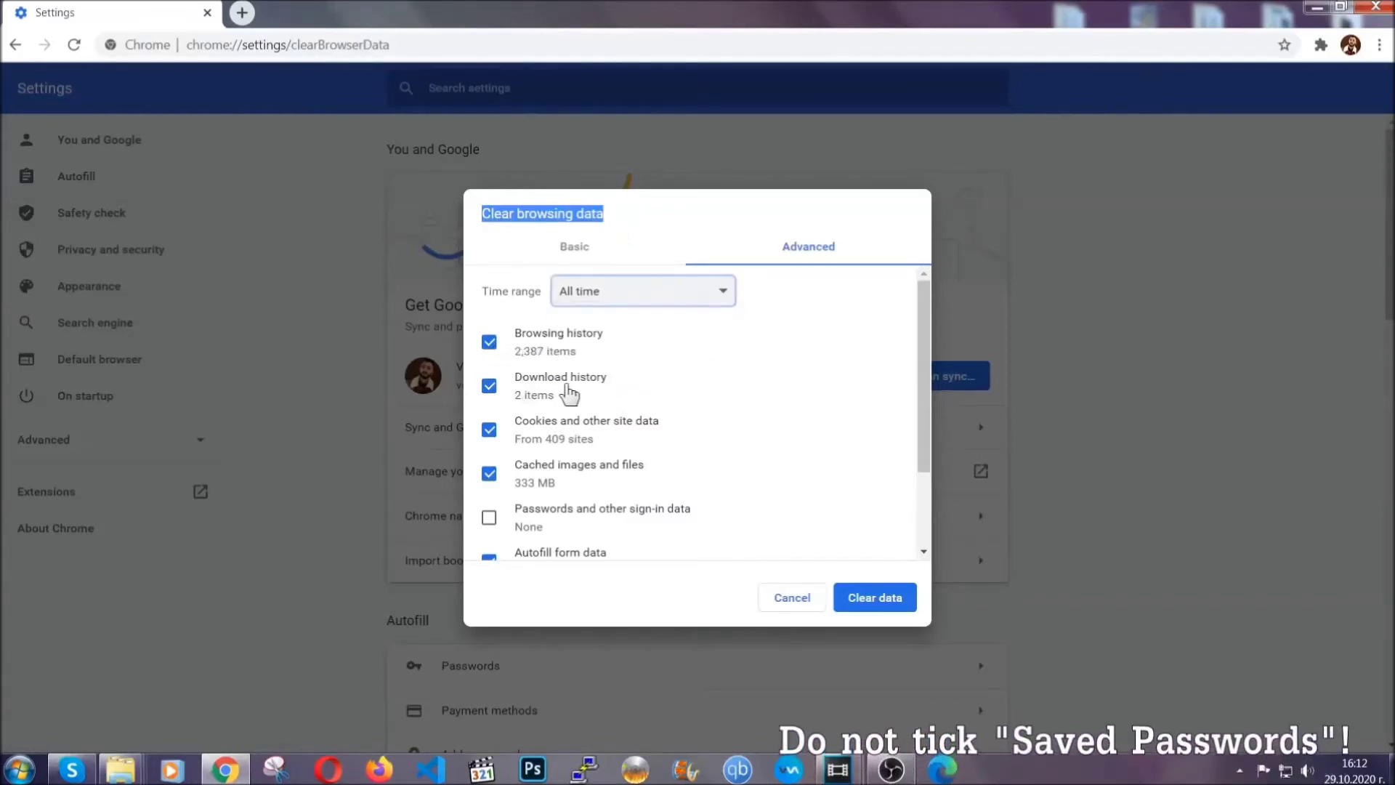
scroll(563, 483, "down", 2)
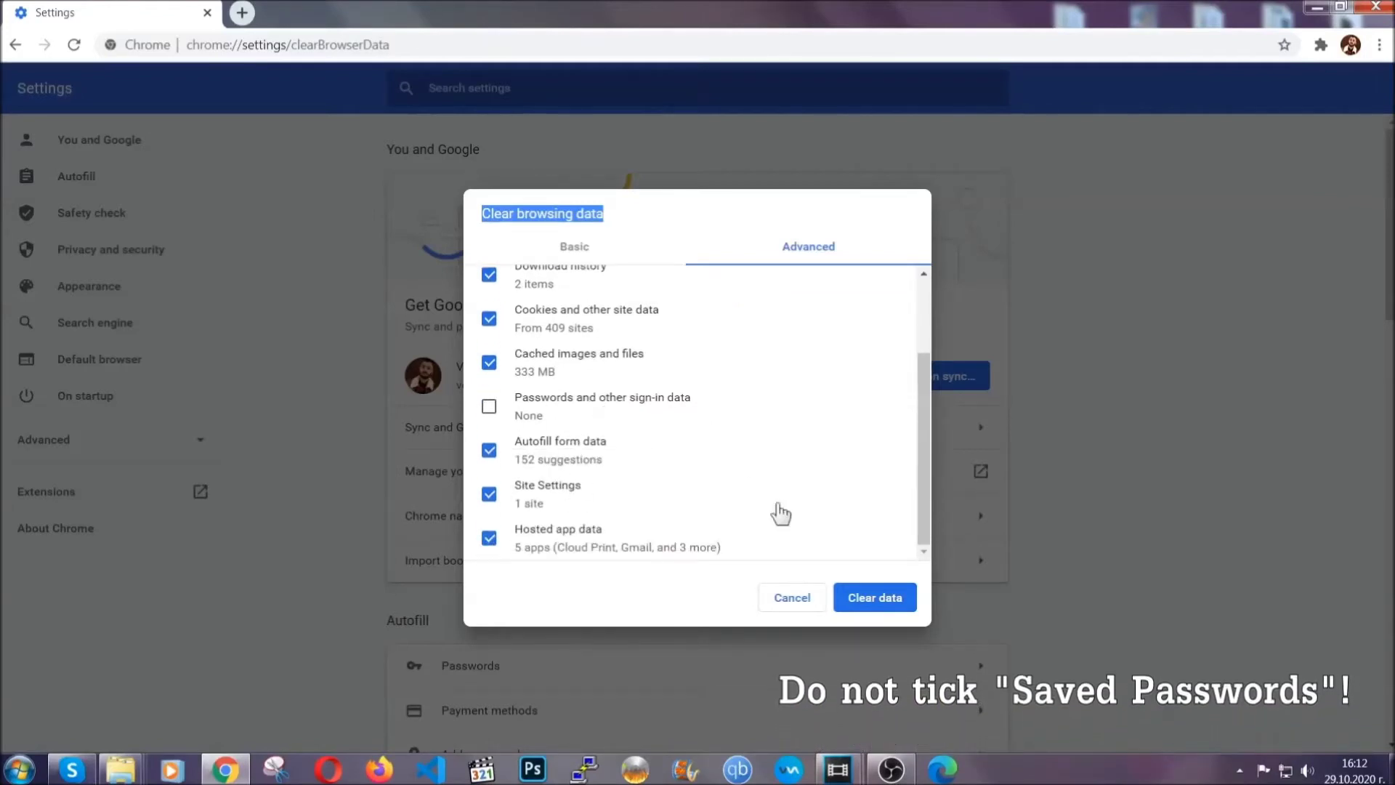
left_click(859, 596)
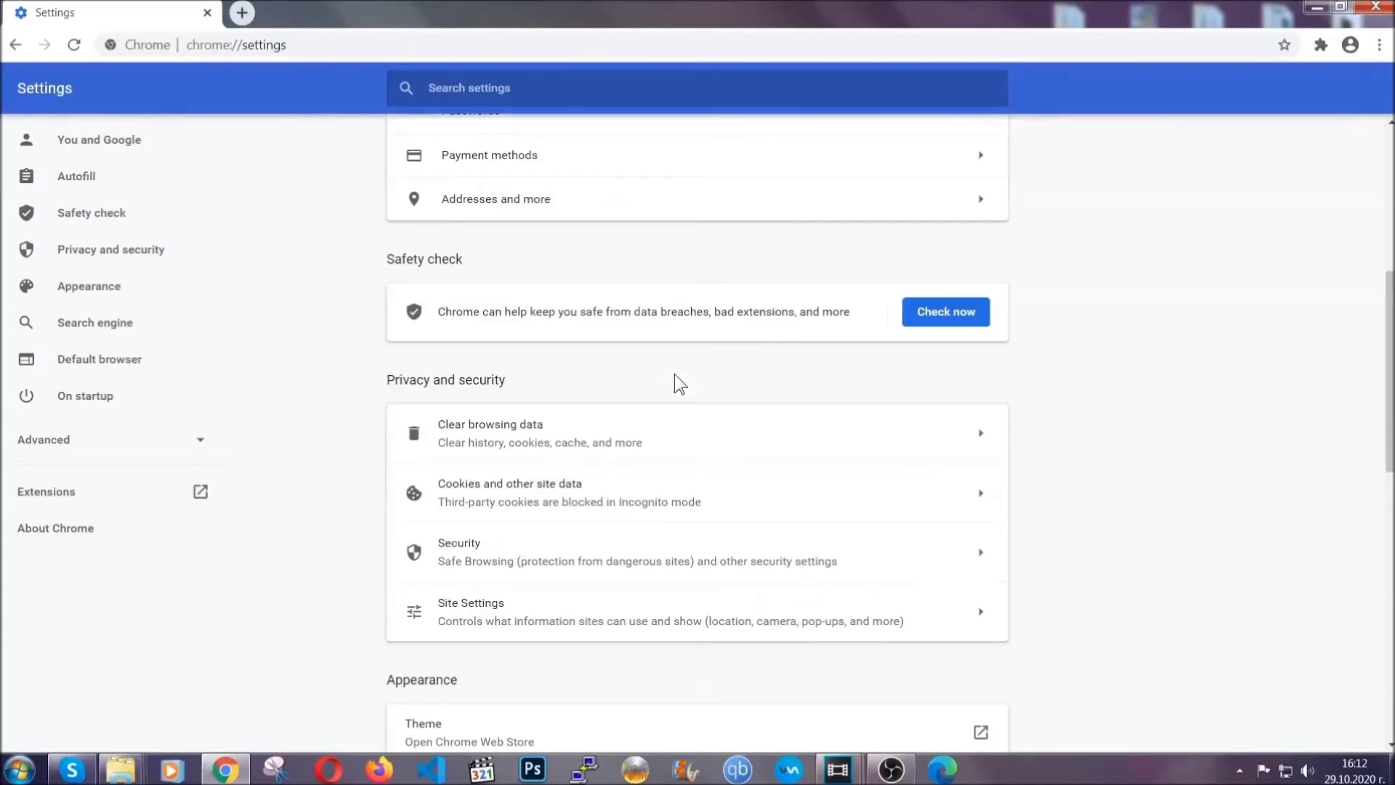
- Remove the Bulk Media Downloader extension from Chrome and minimize the browser
left_click(1379, 46)
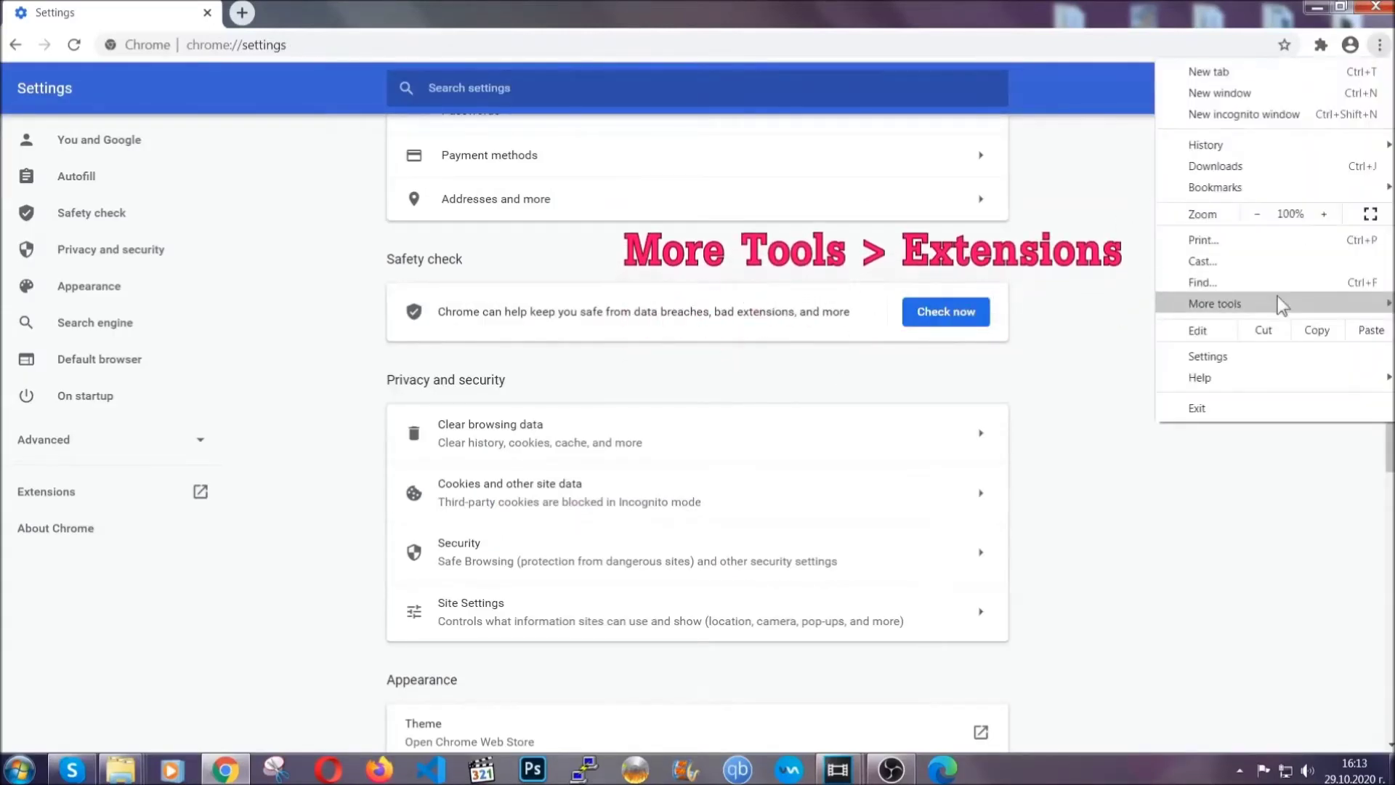
mouse_move(1278, 298)
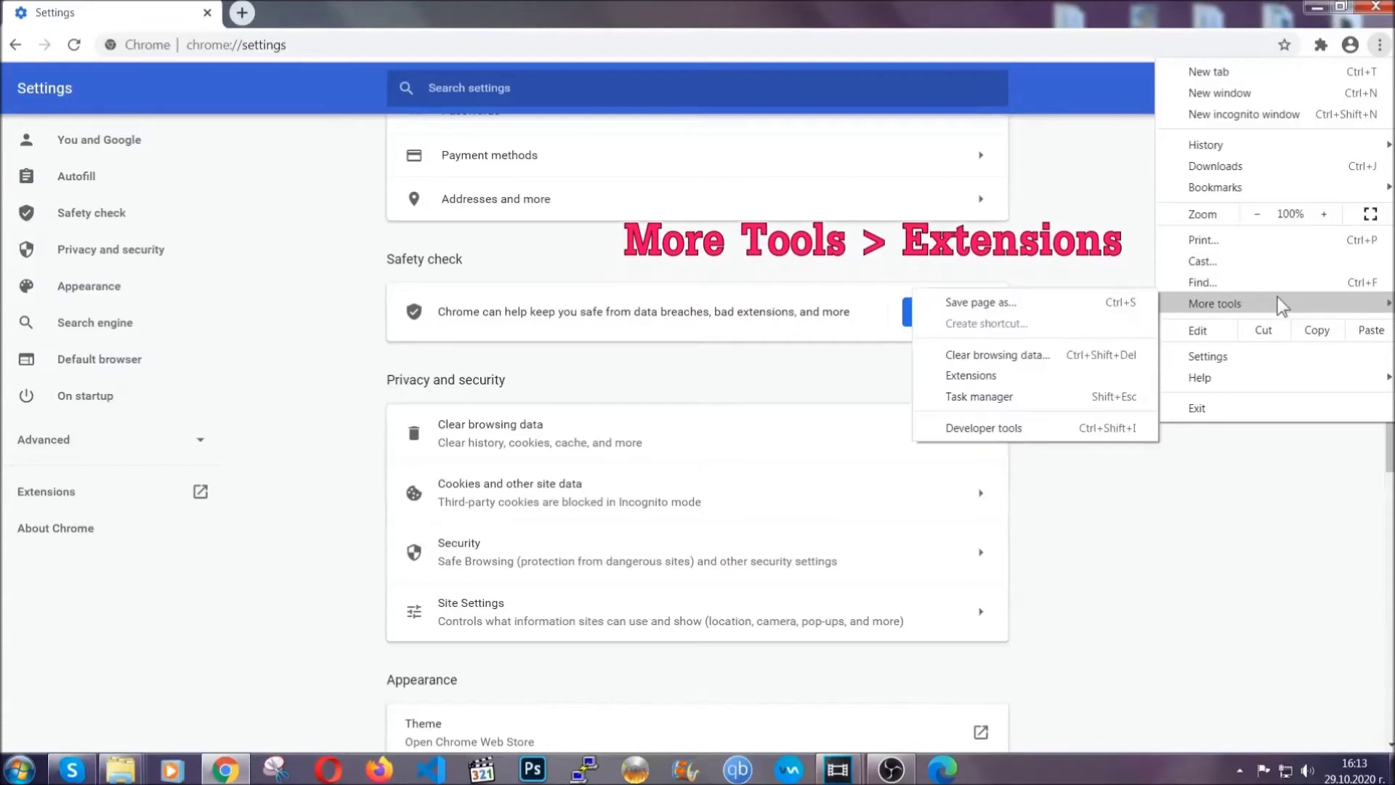
left_click(1009, 377)
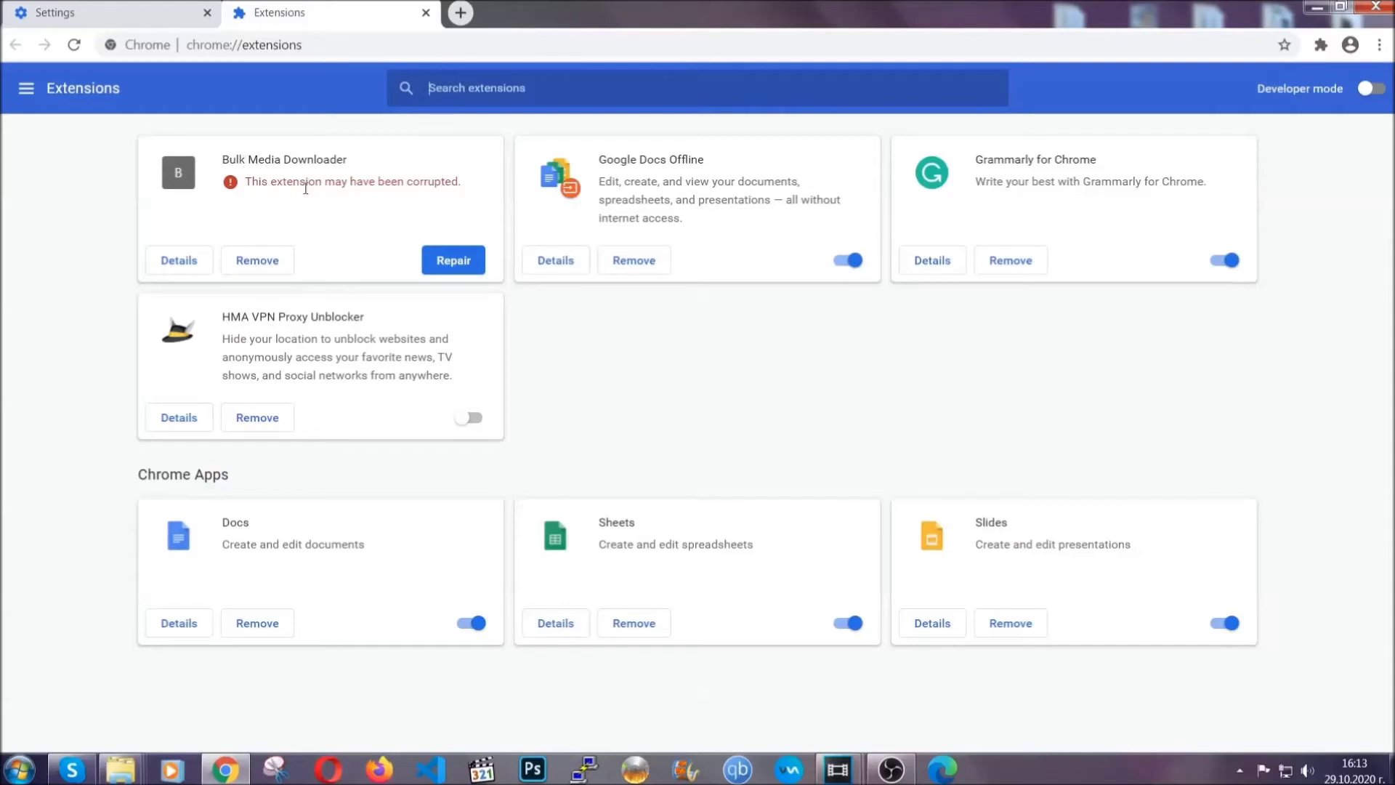
left_click(256, 260)
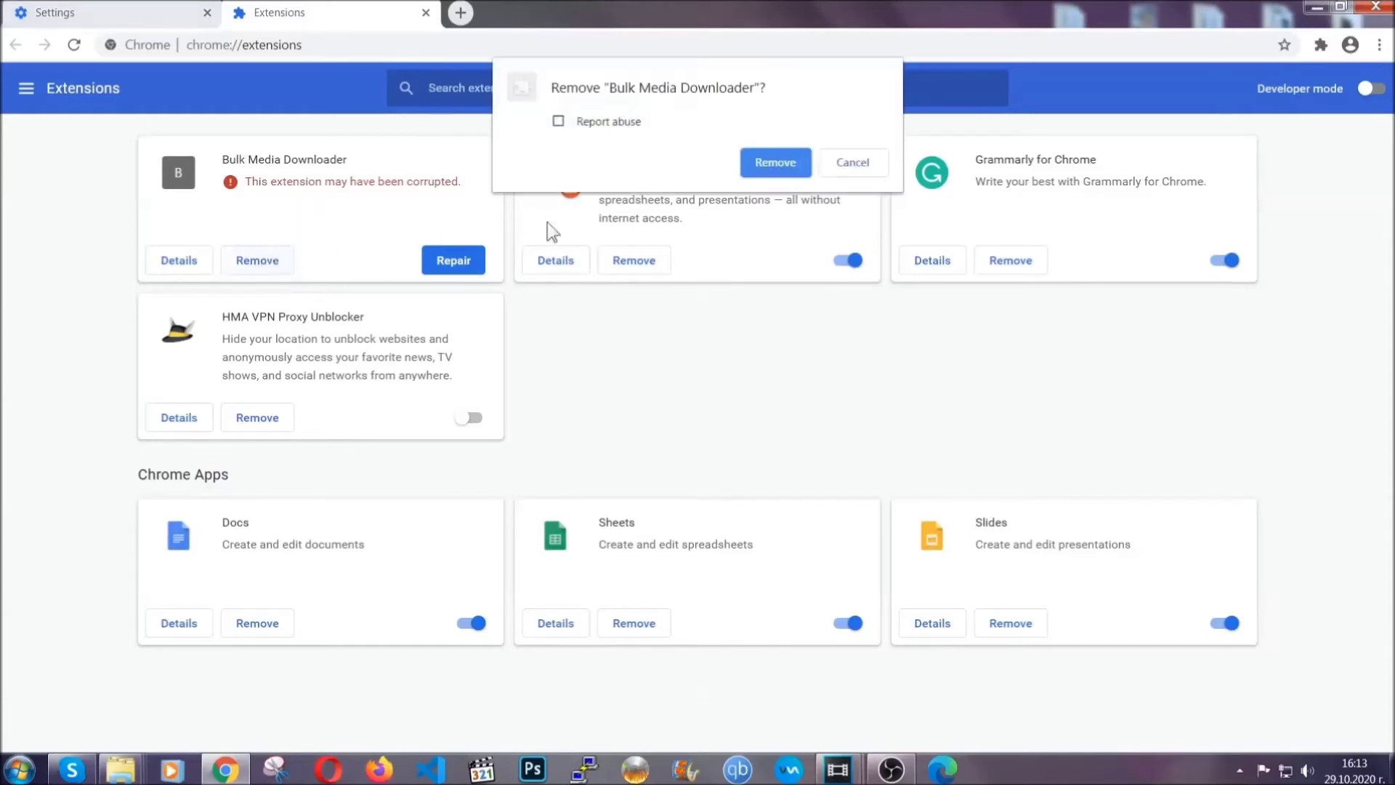
left_click(756, 167)
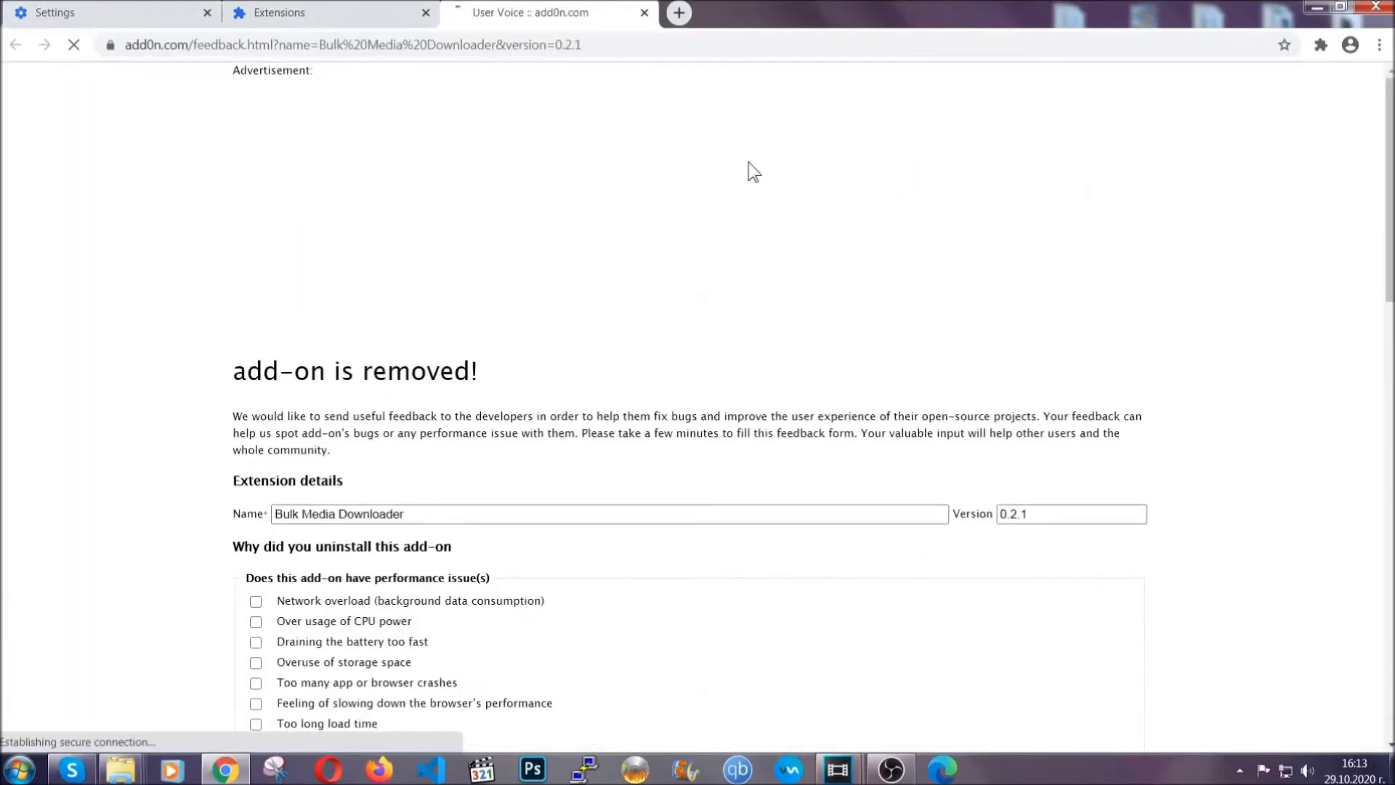
left_click(354, 15)
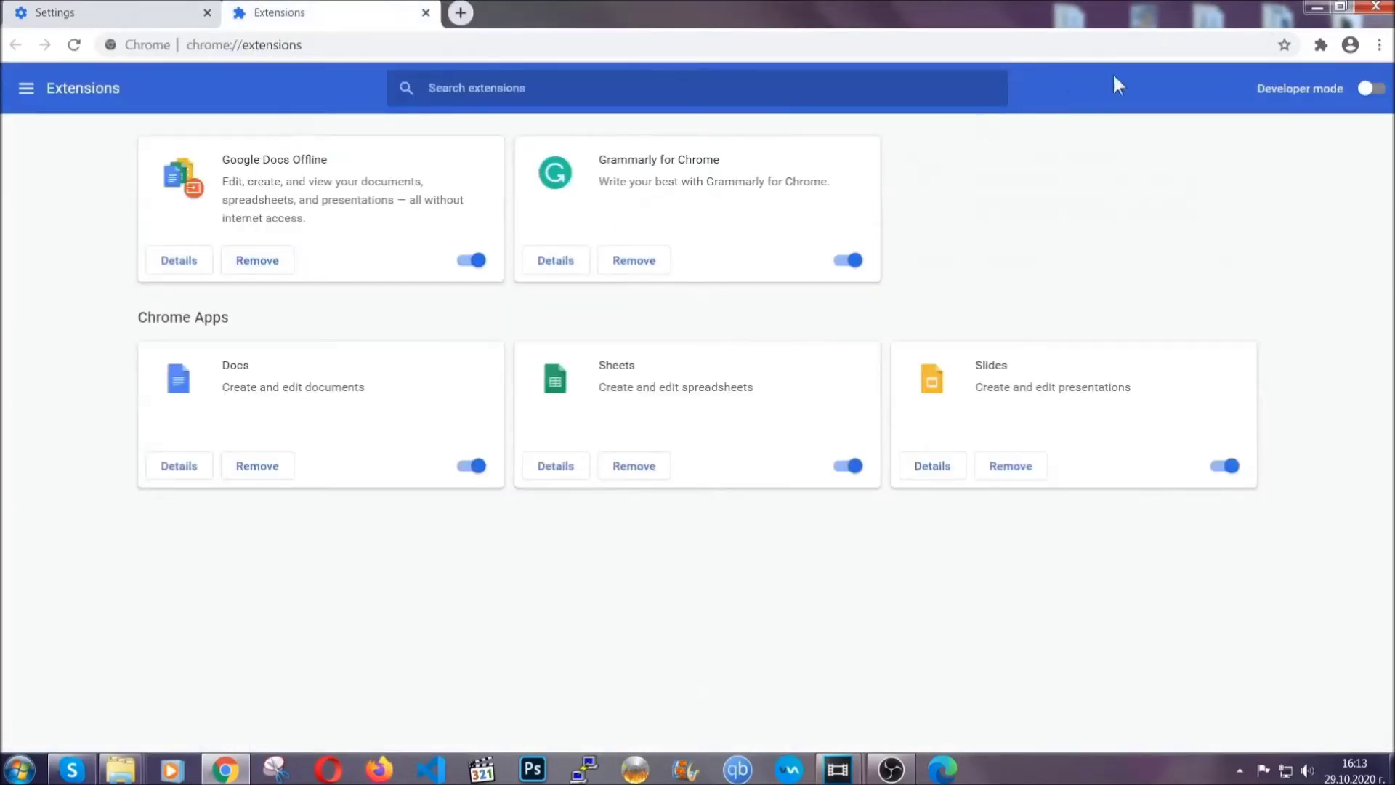
left_click(1312, 8)
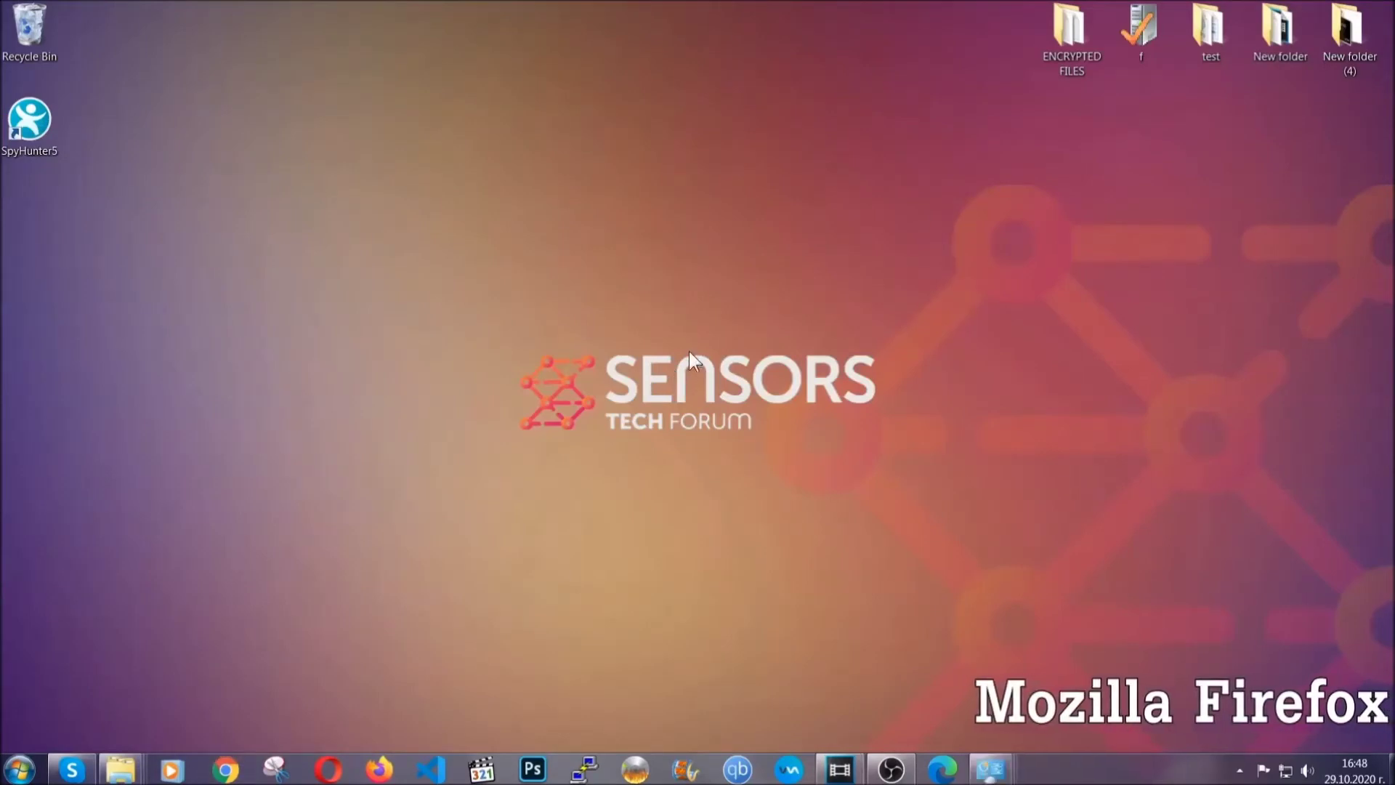
- Launch Firefox and go to about:support
left_click(378, 769)
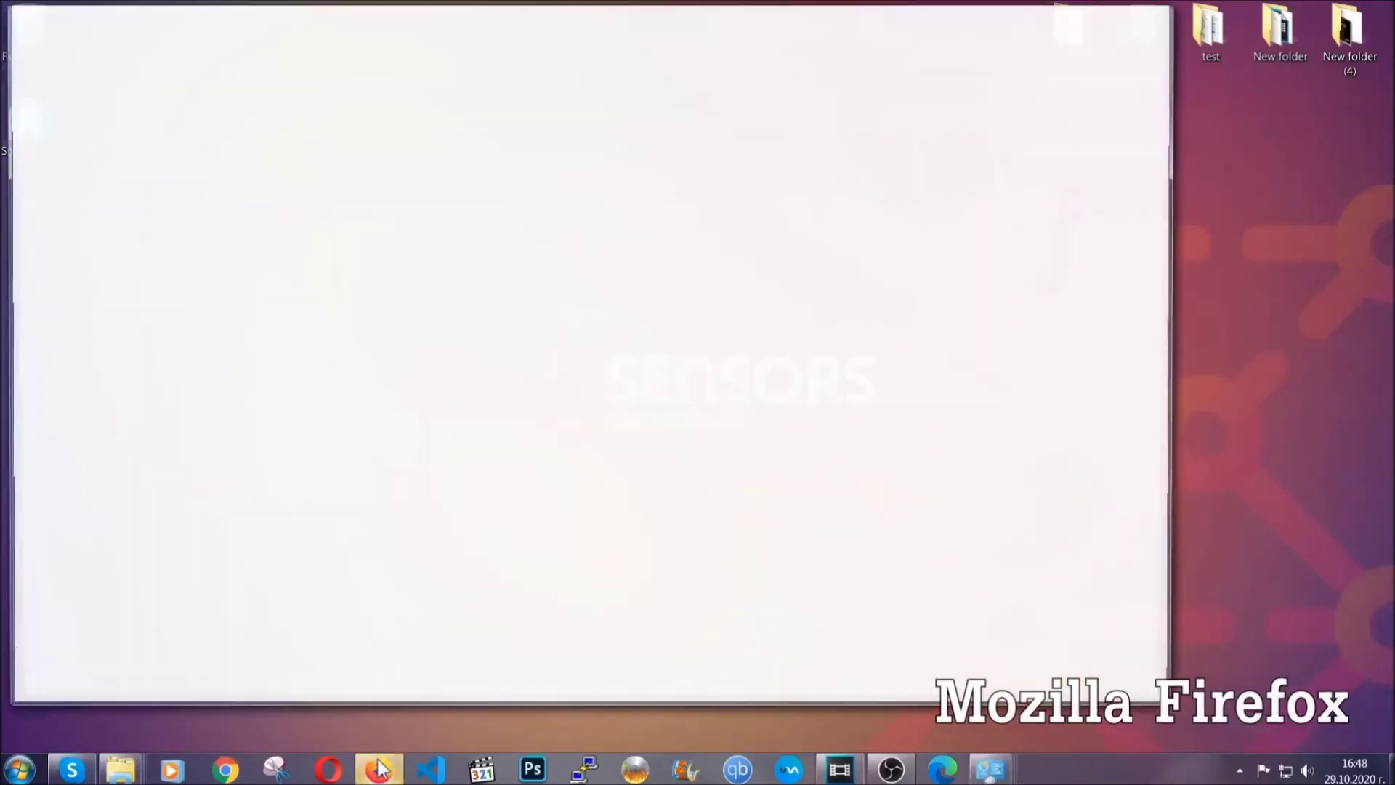
left_click(382, 53)
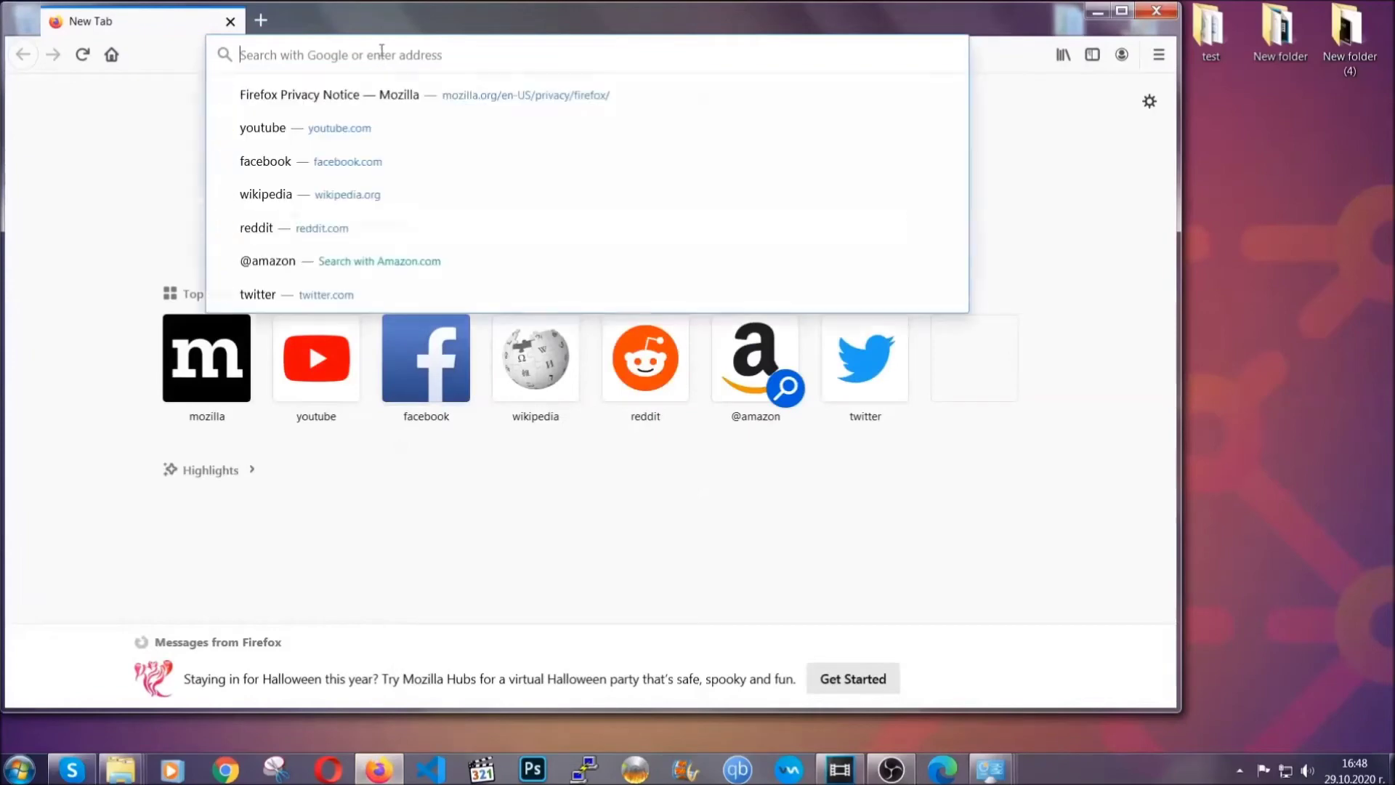
type("about")
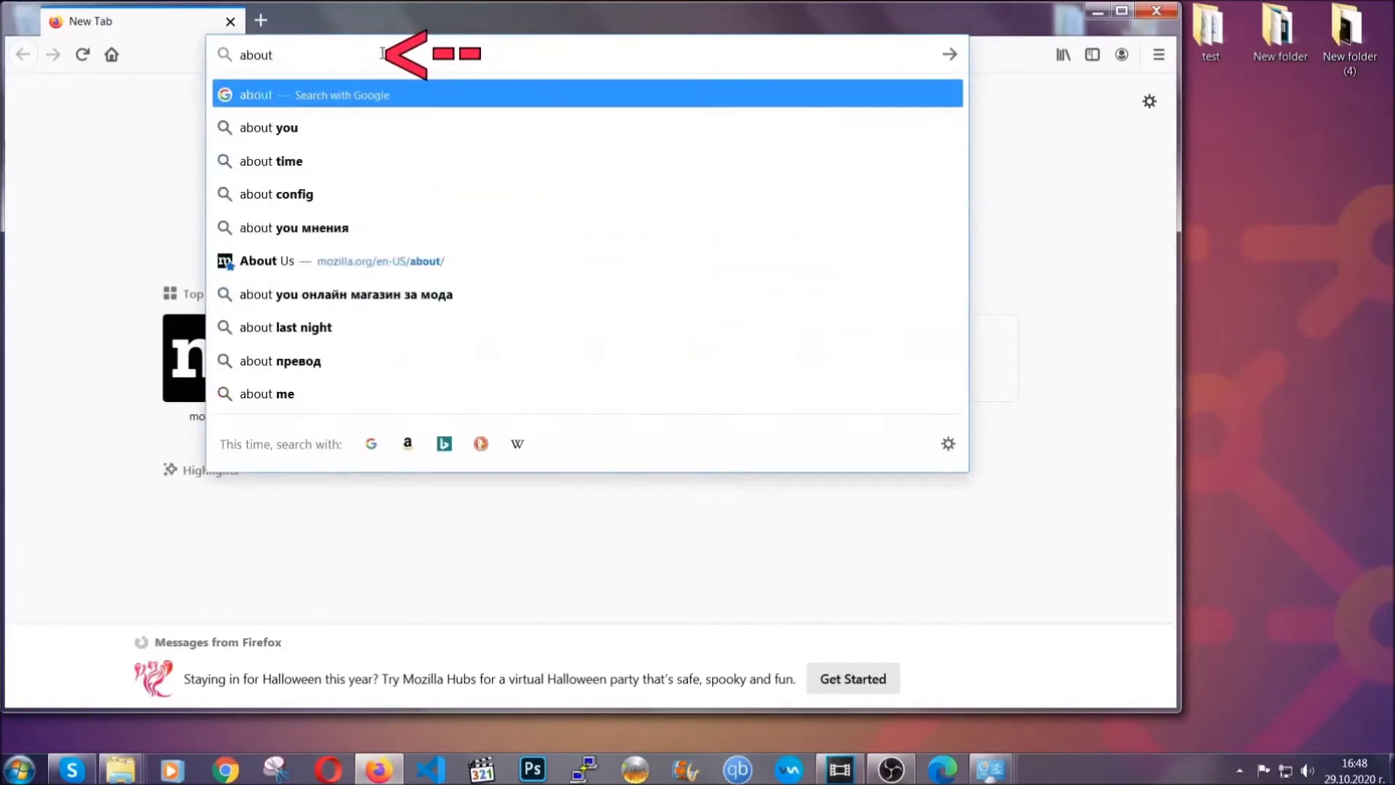
type(":support")
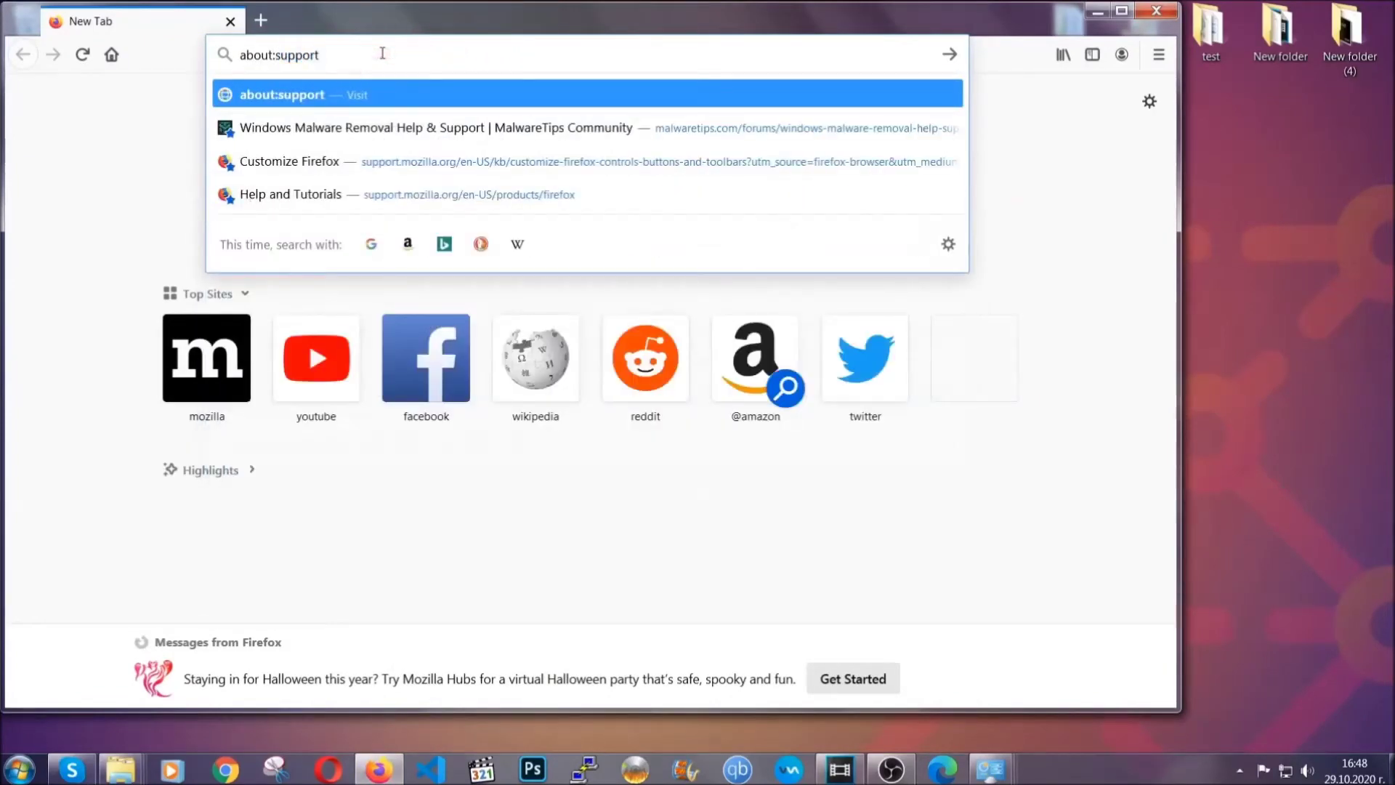
key("Return")
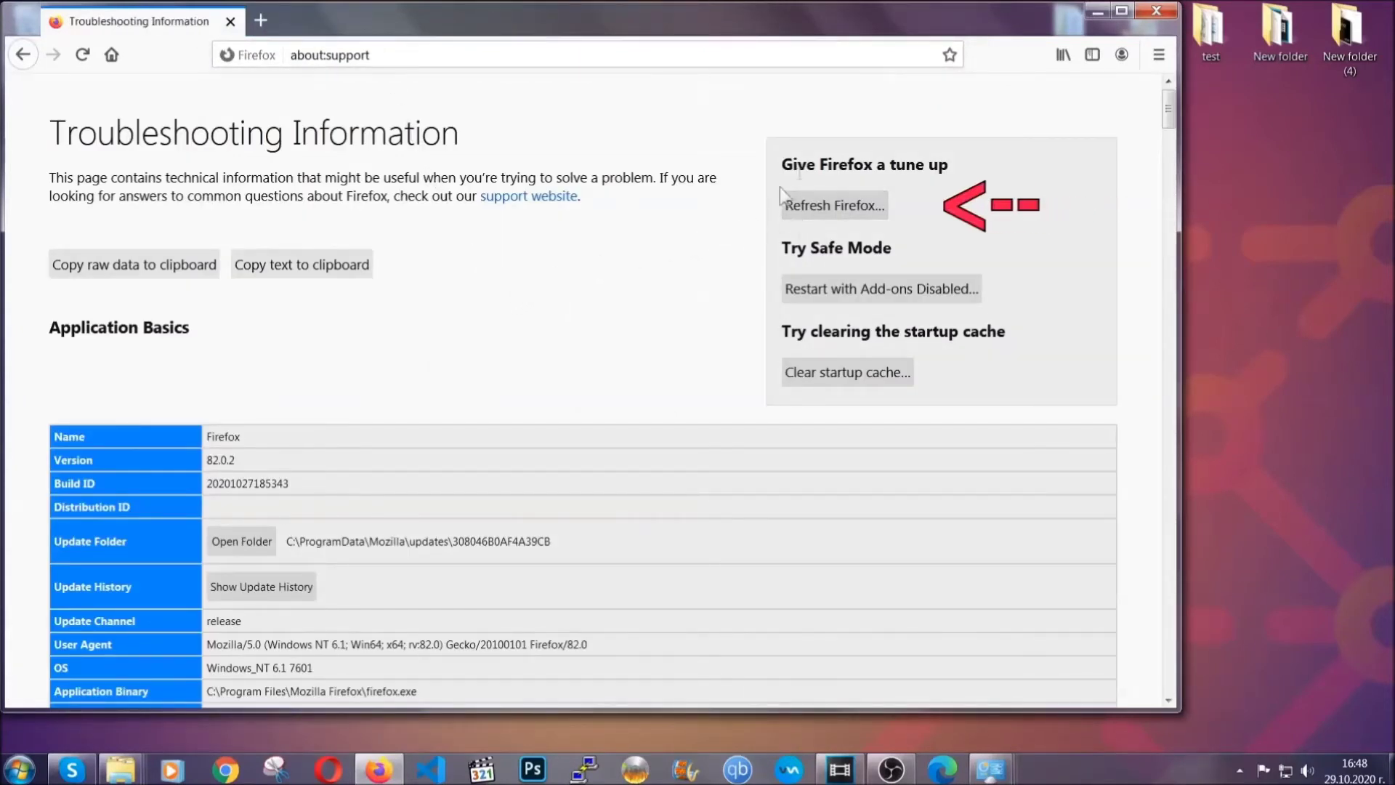
- Refresh Firefox to its default settings and minimize its window
left_click(825, 212)
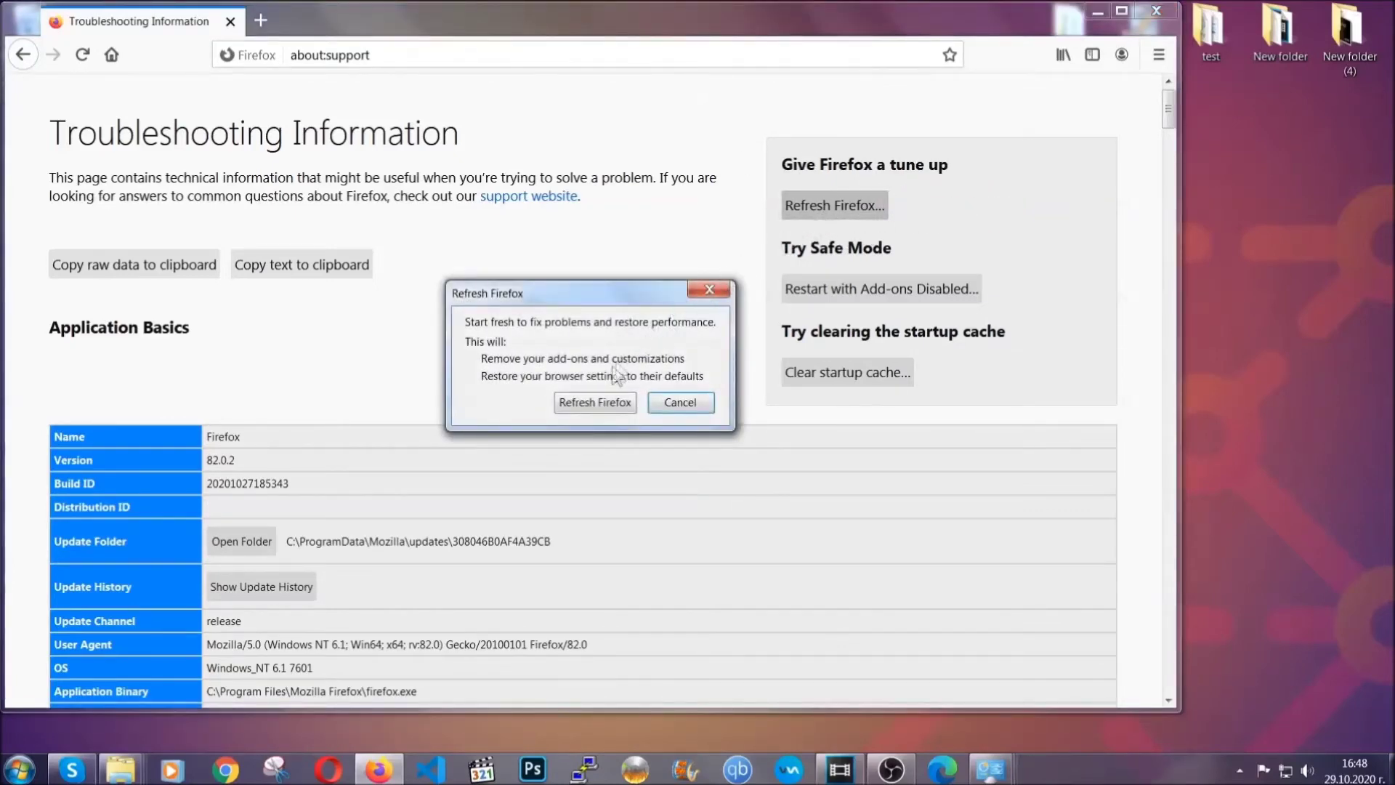
left_click(594, 405)
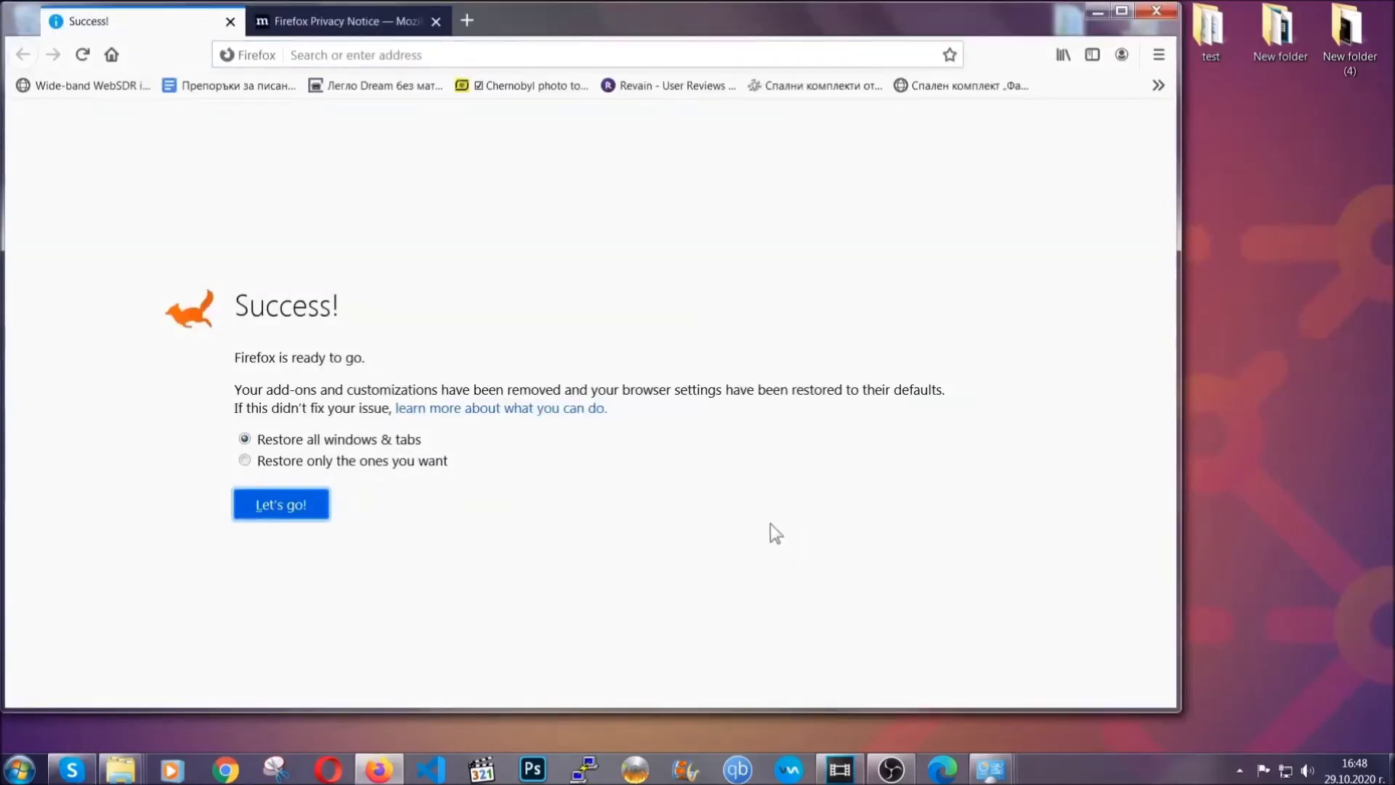
left_click(1095, 13)
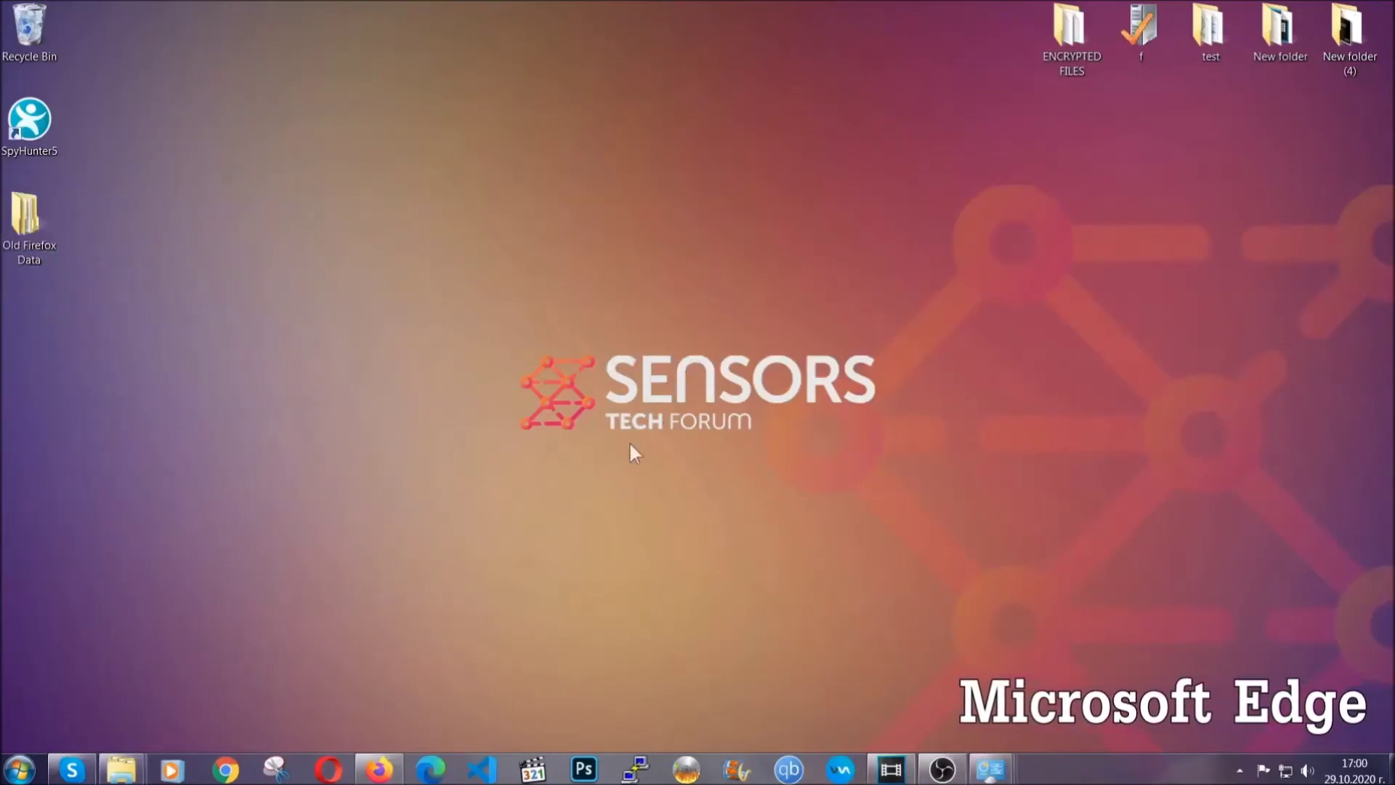
- Clear Edge's All time browsing data at edge://settings/clearBrowserData, keeping passwords
left_click(432, 768)
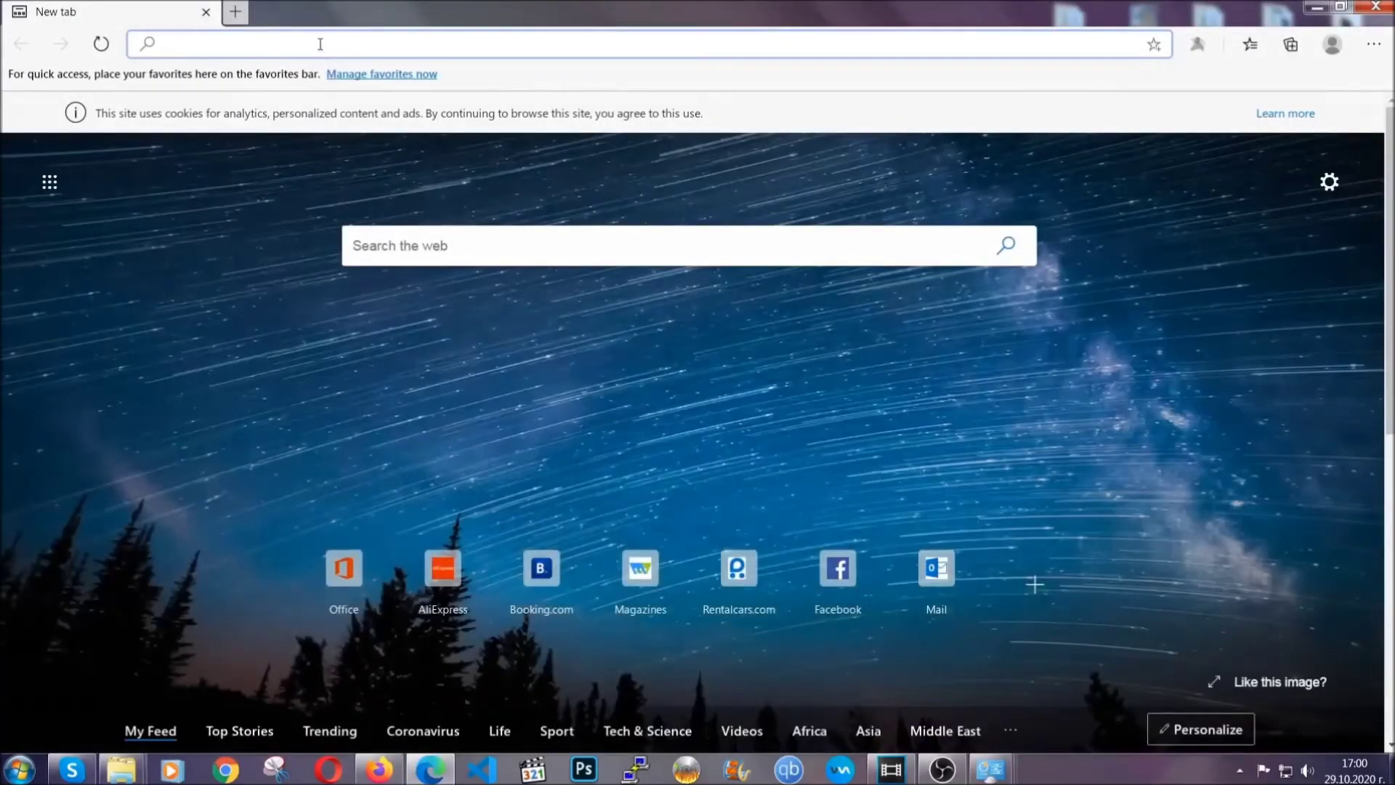
type("edge:")
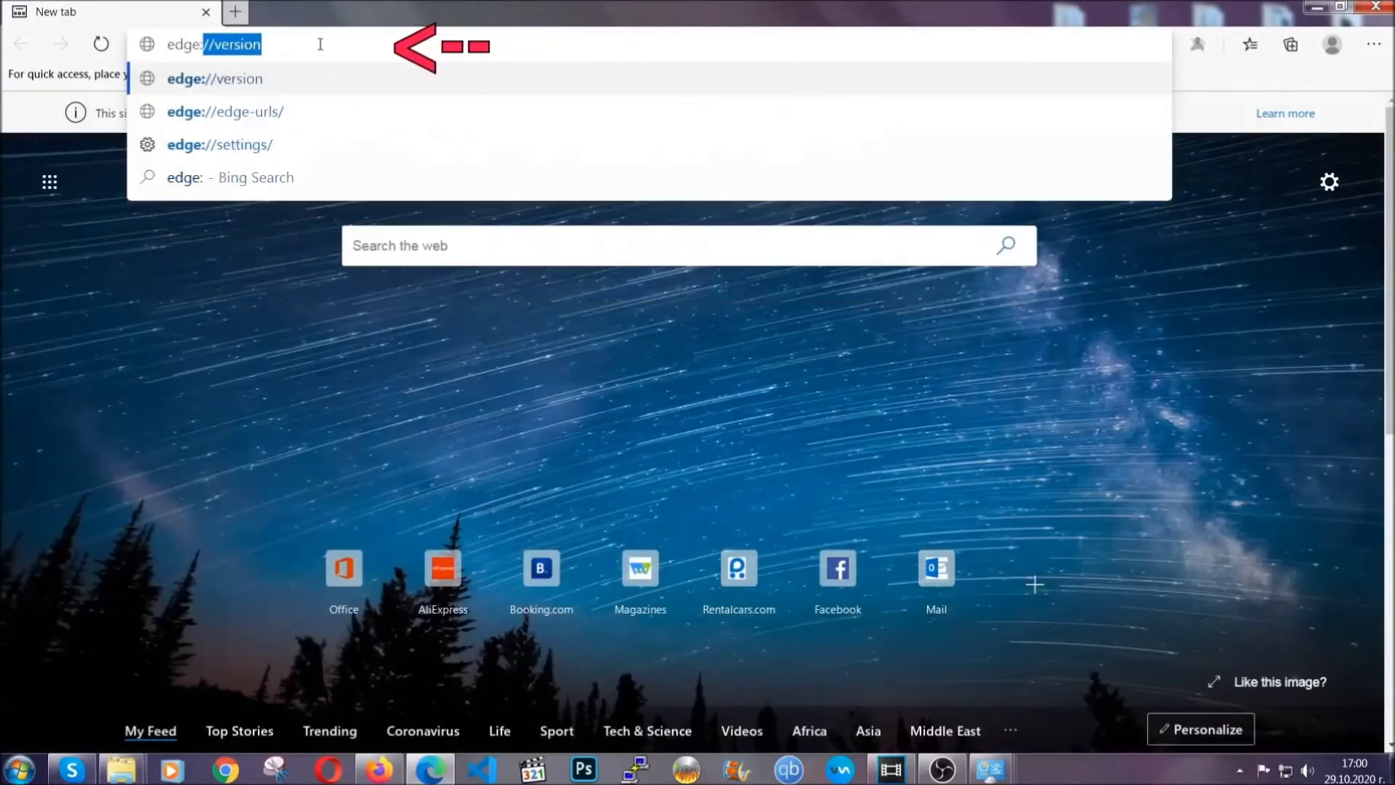
type("//setting")
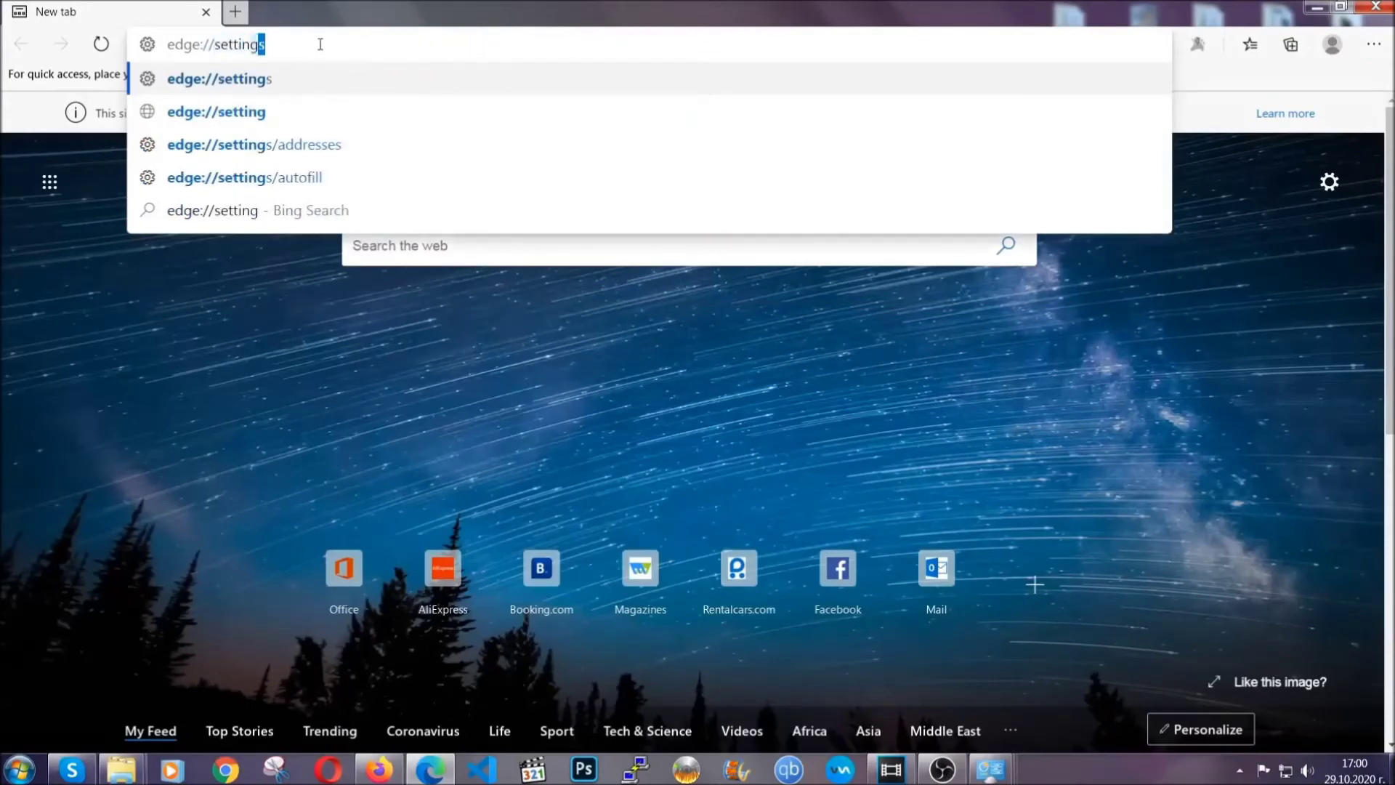
type("s")
type("/clear")
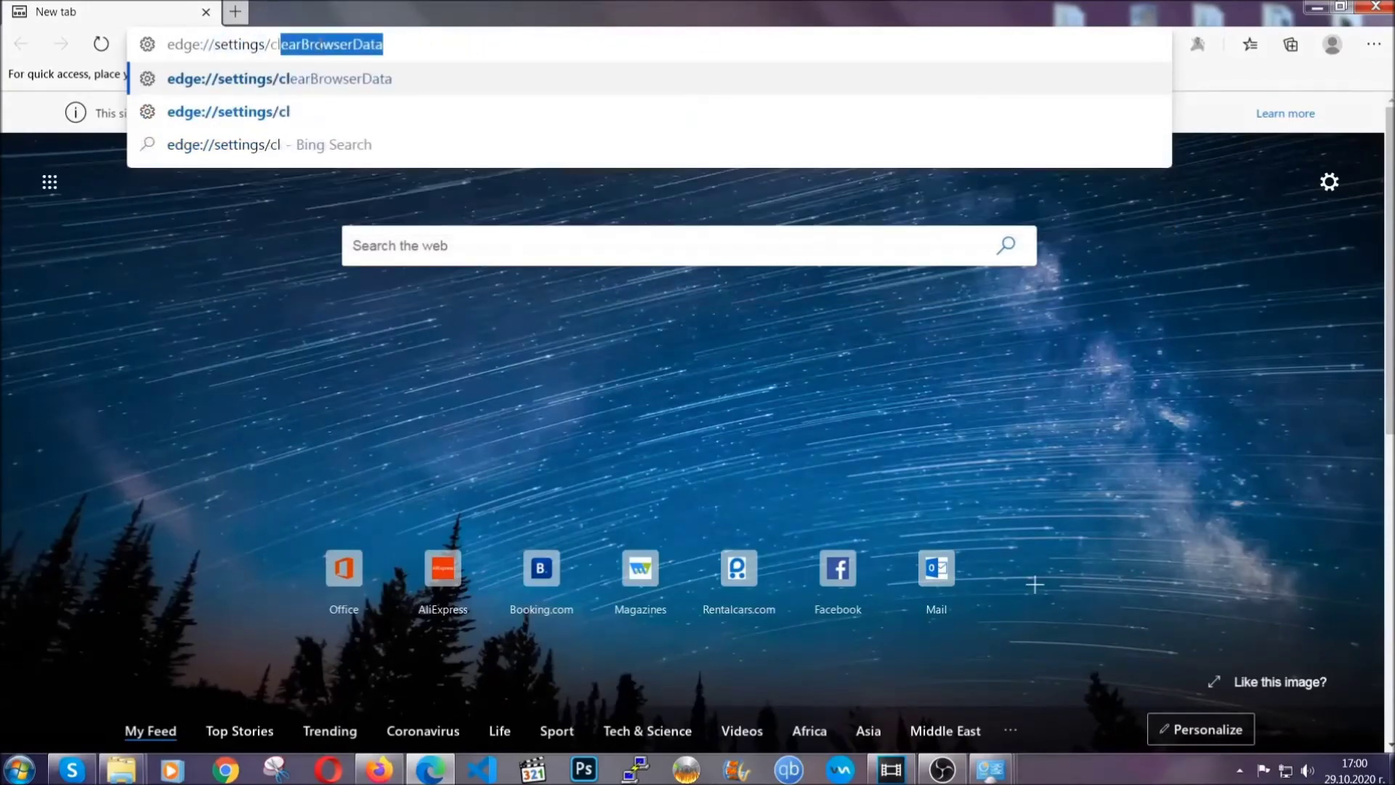
type("BrowserDa")
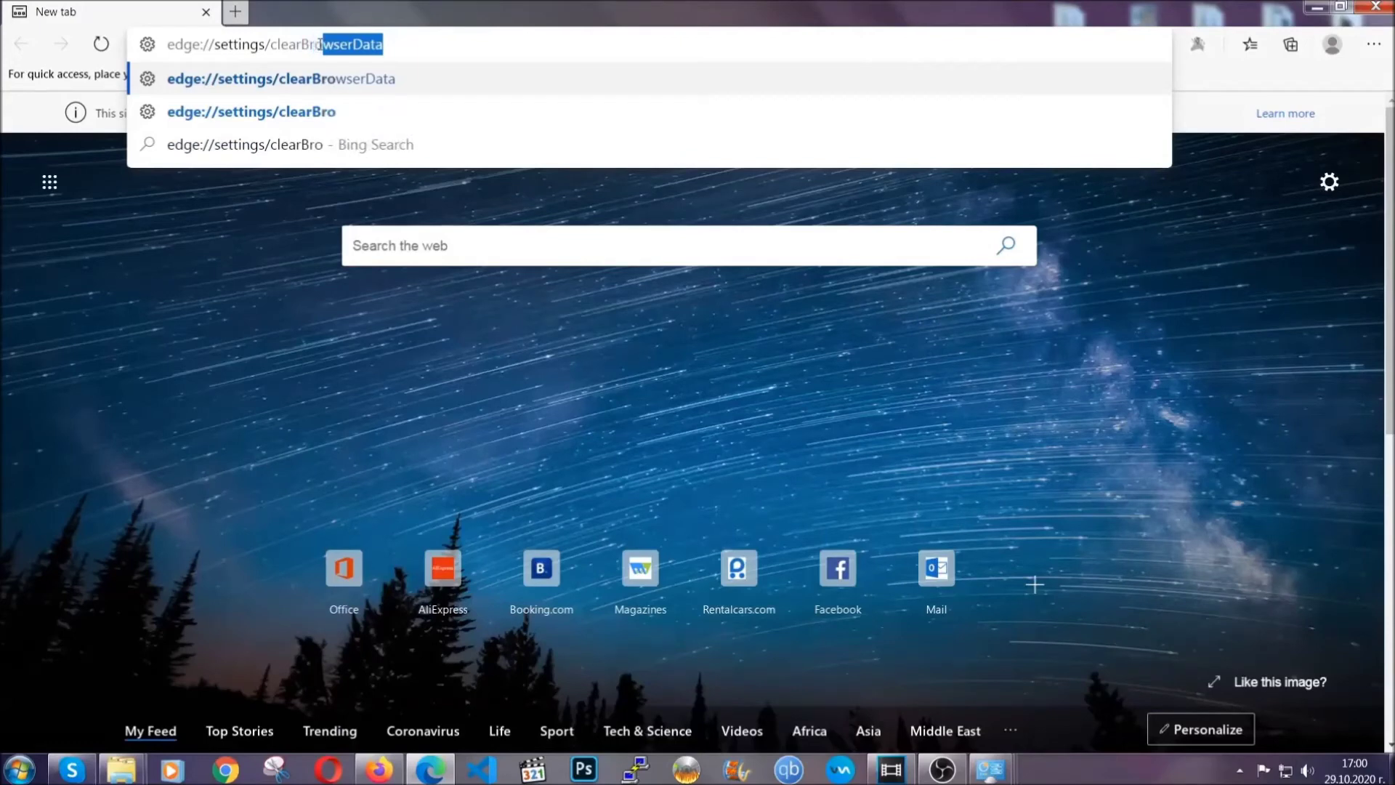
type("ta")
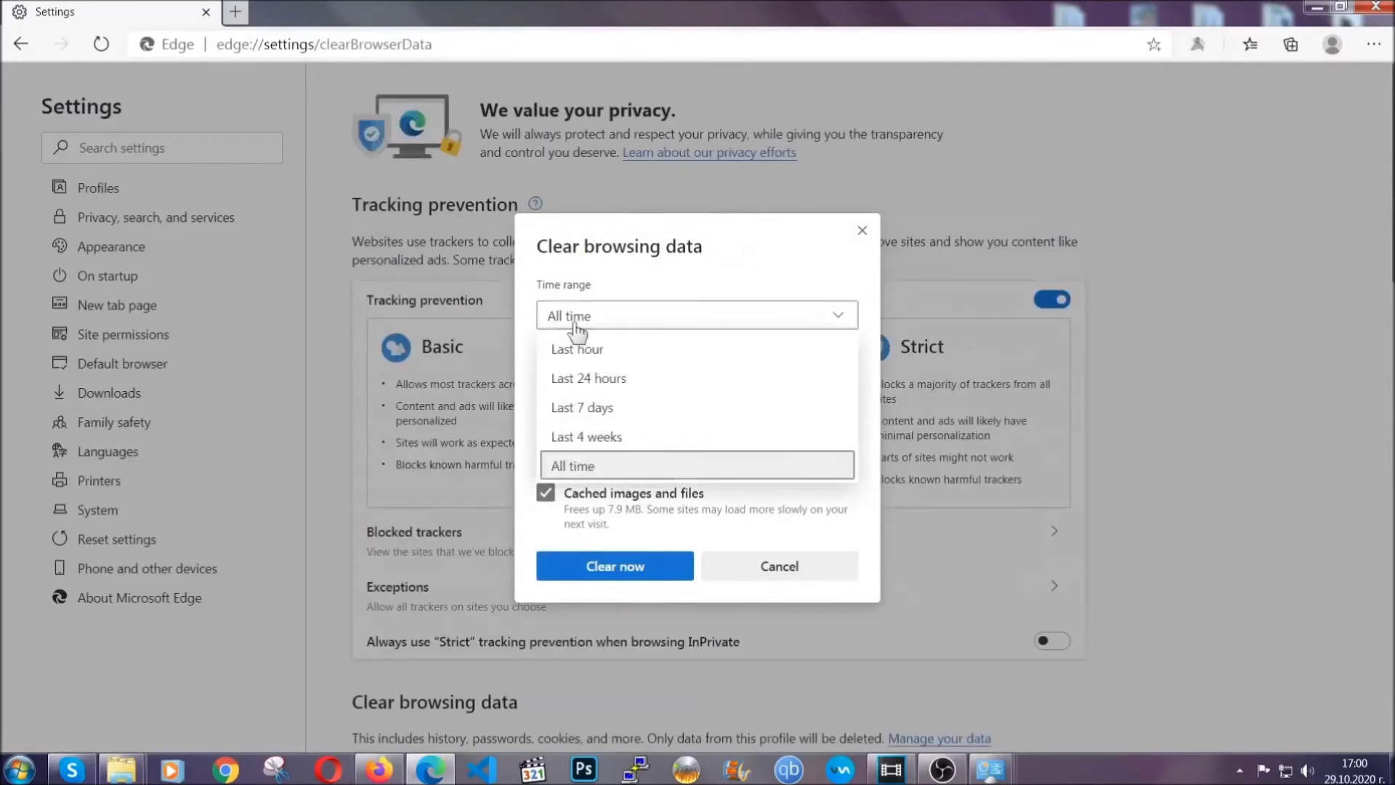
left_click(567, 465)
scroll(584, 443, "down", 3)
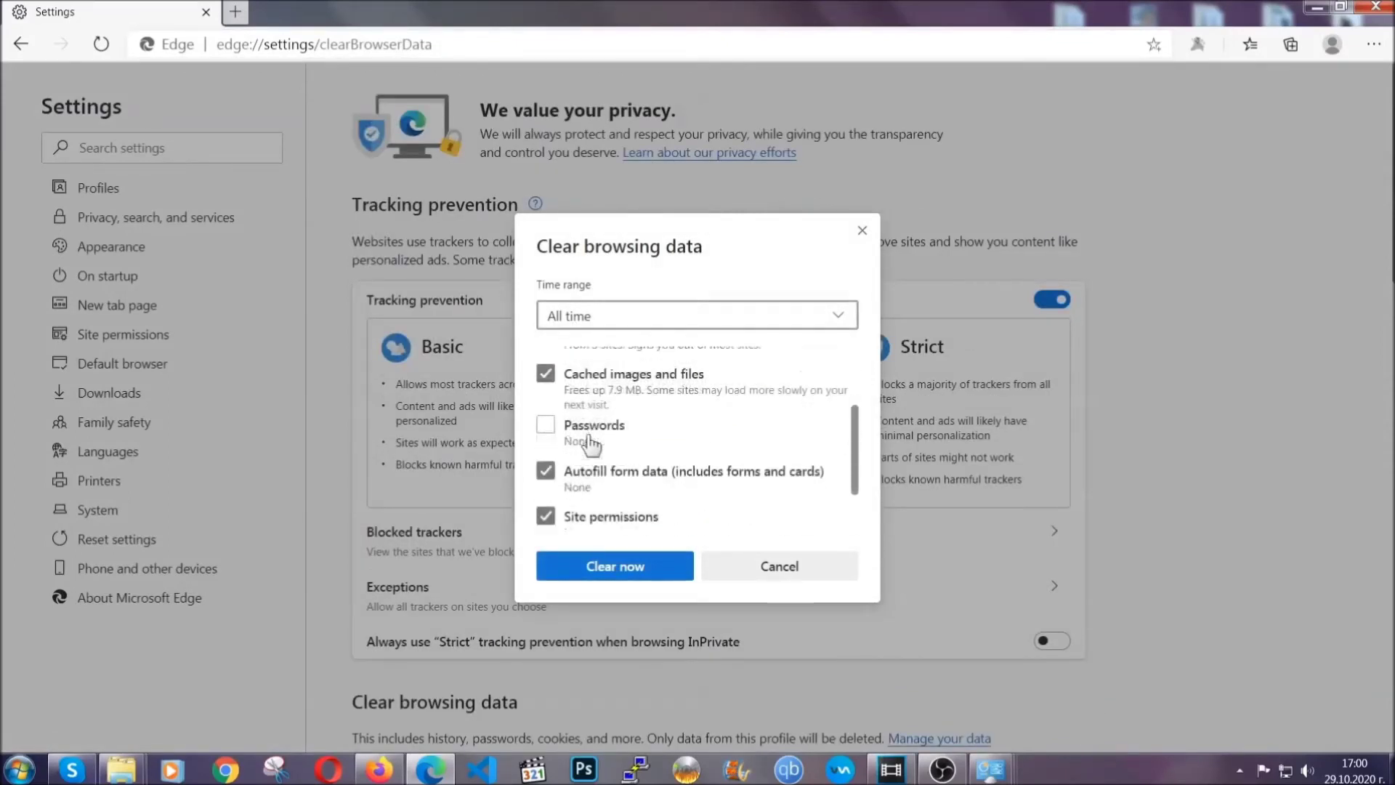
left_click(608, 574)
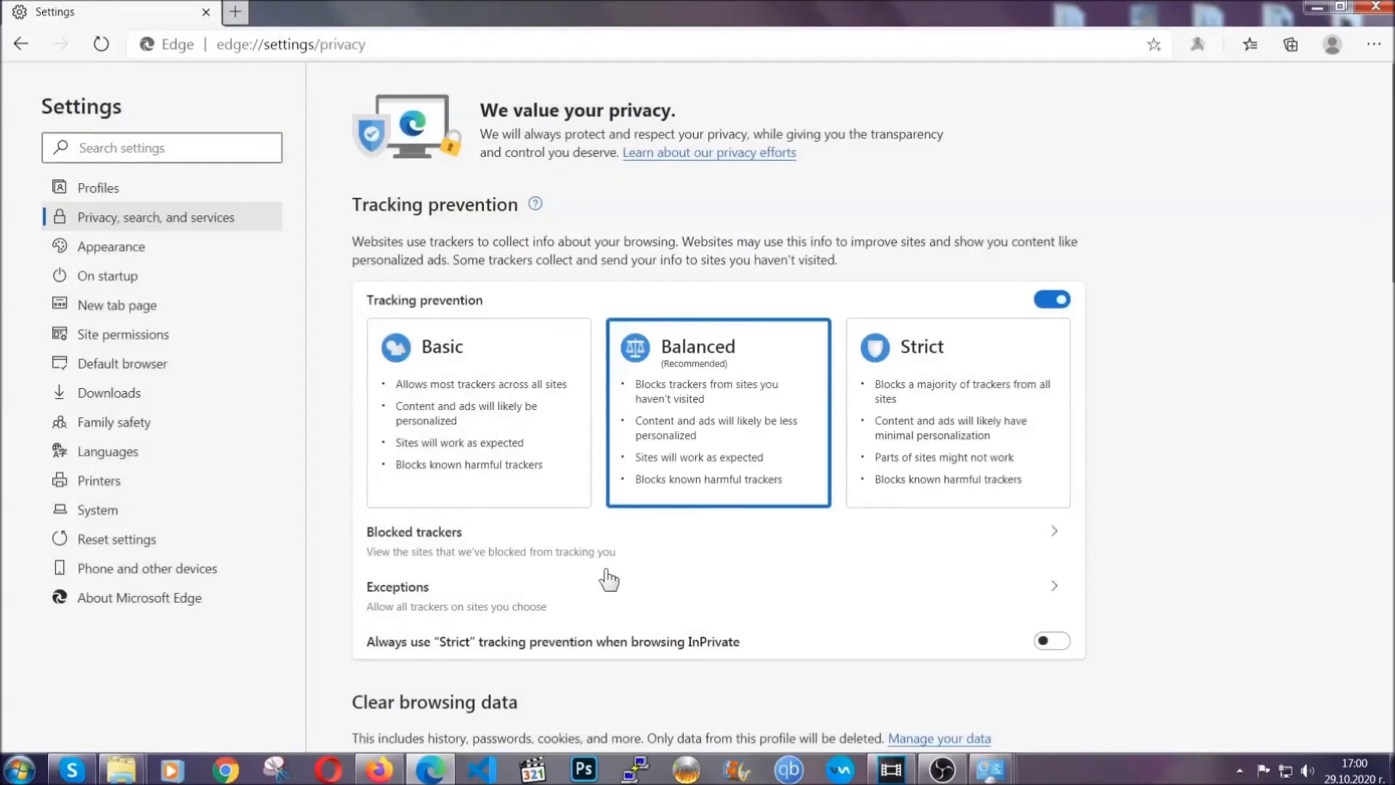
- Remove Edge's only installed extension and close the browser
left_click(1374, 44)
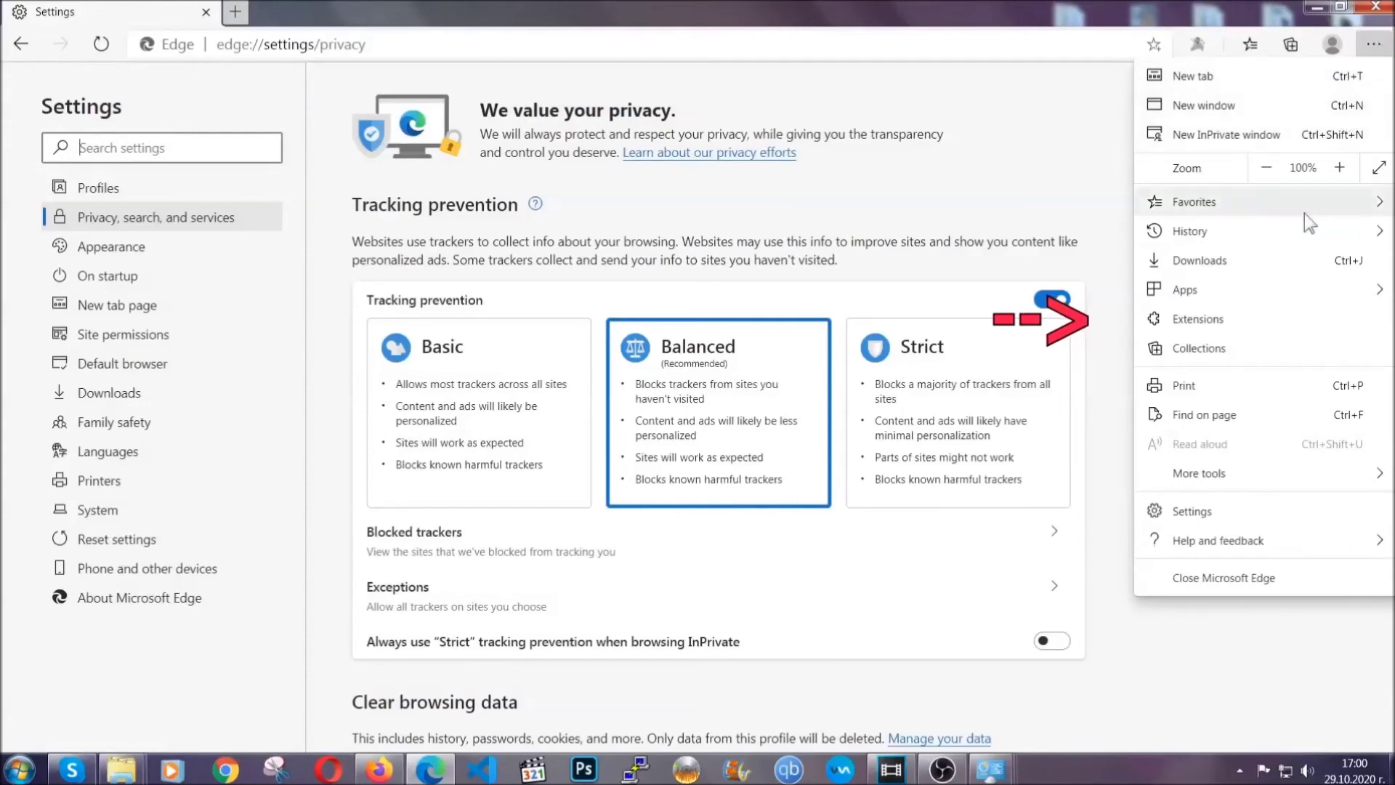
left_click(1276, 318)
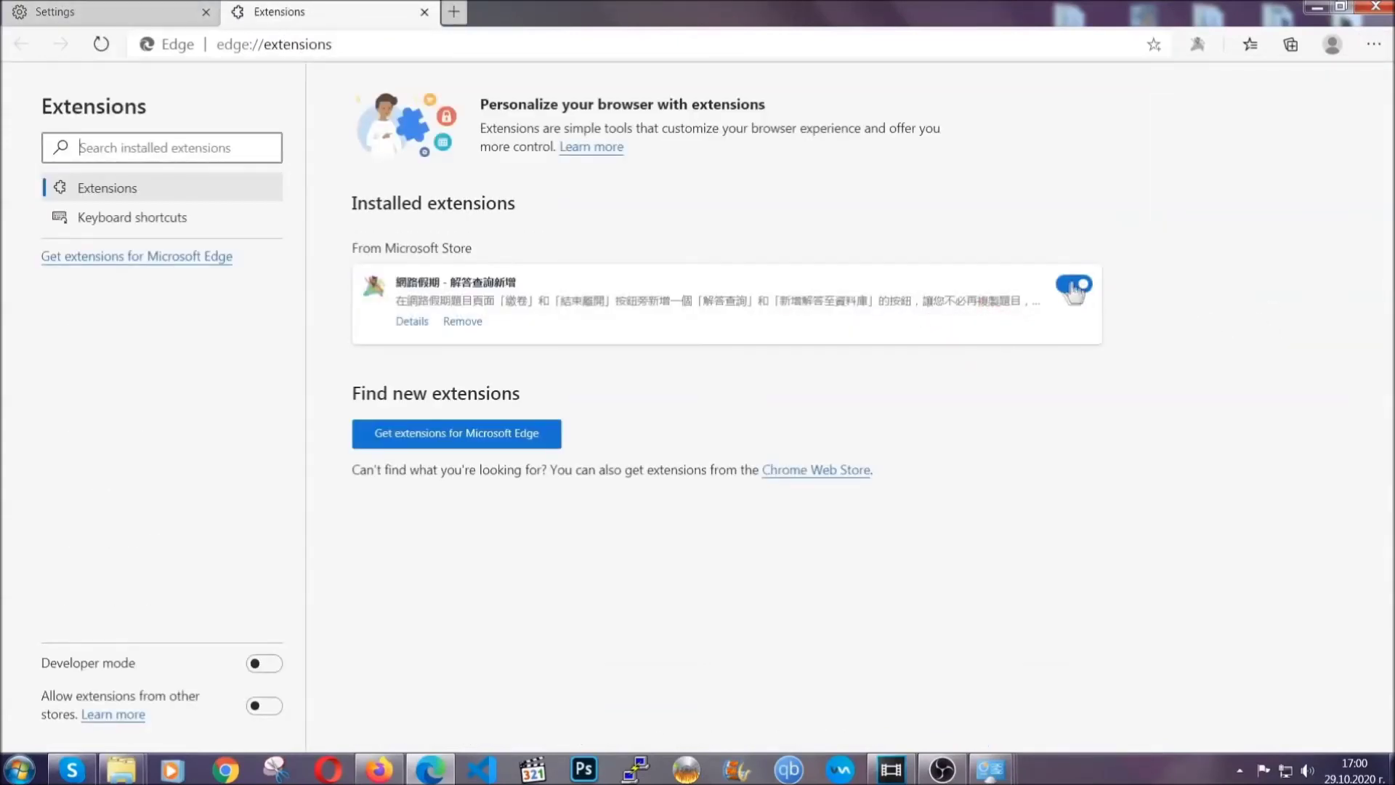
left_click(462, 322)
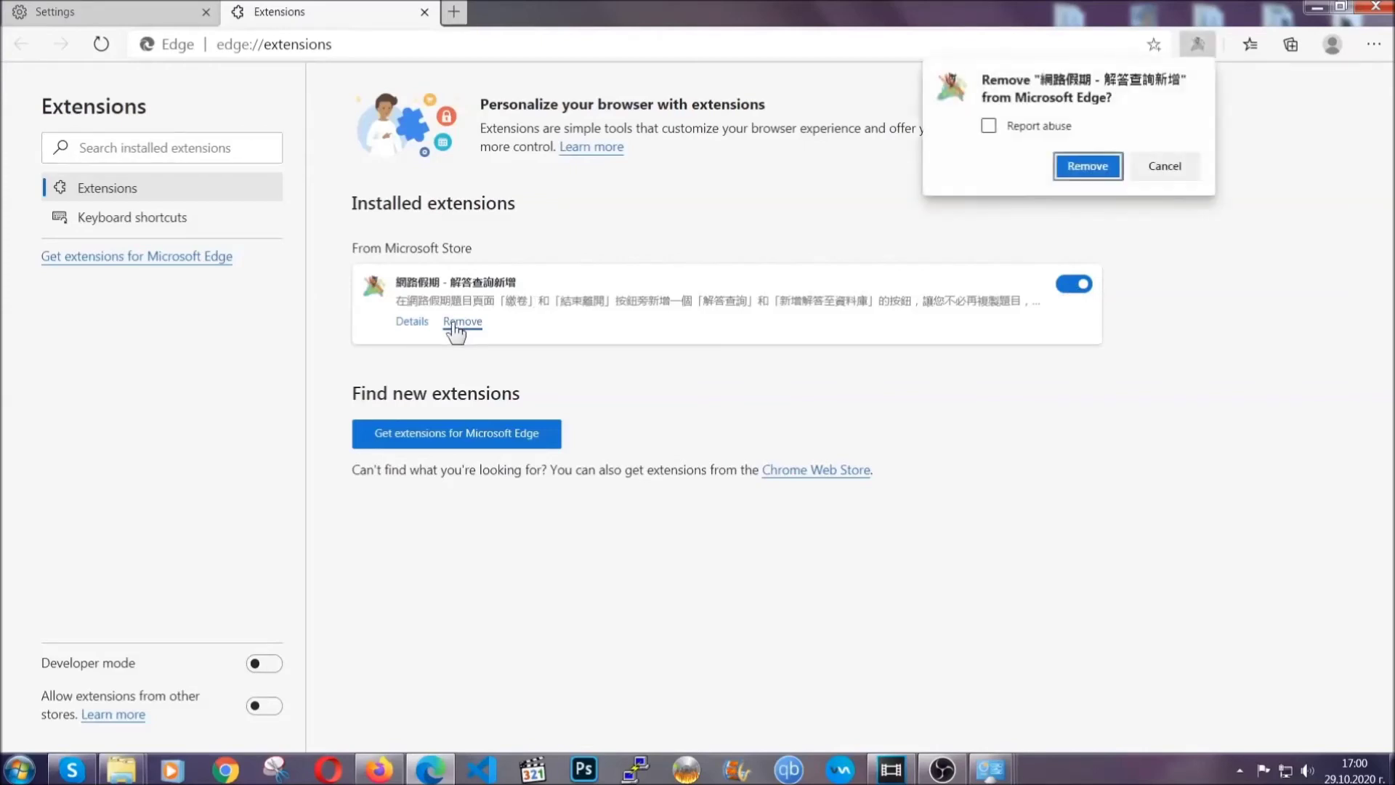
left_click(1084, 166)
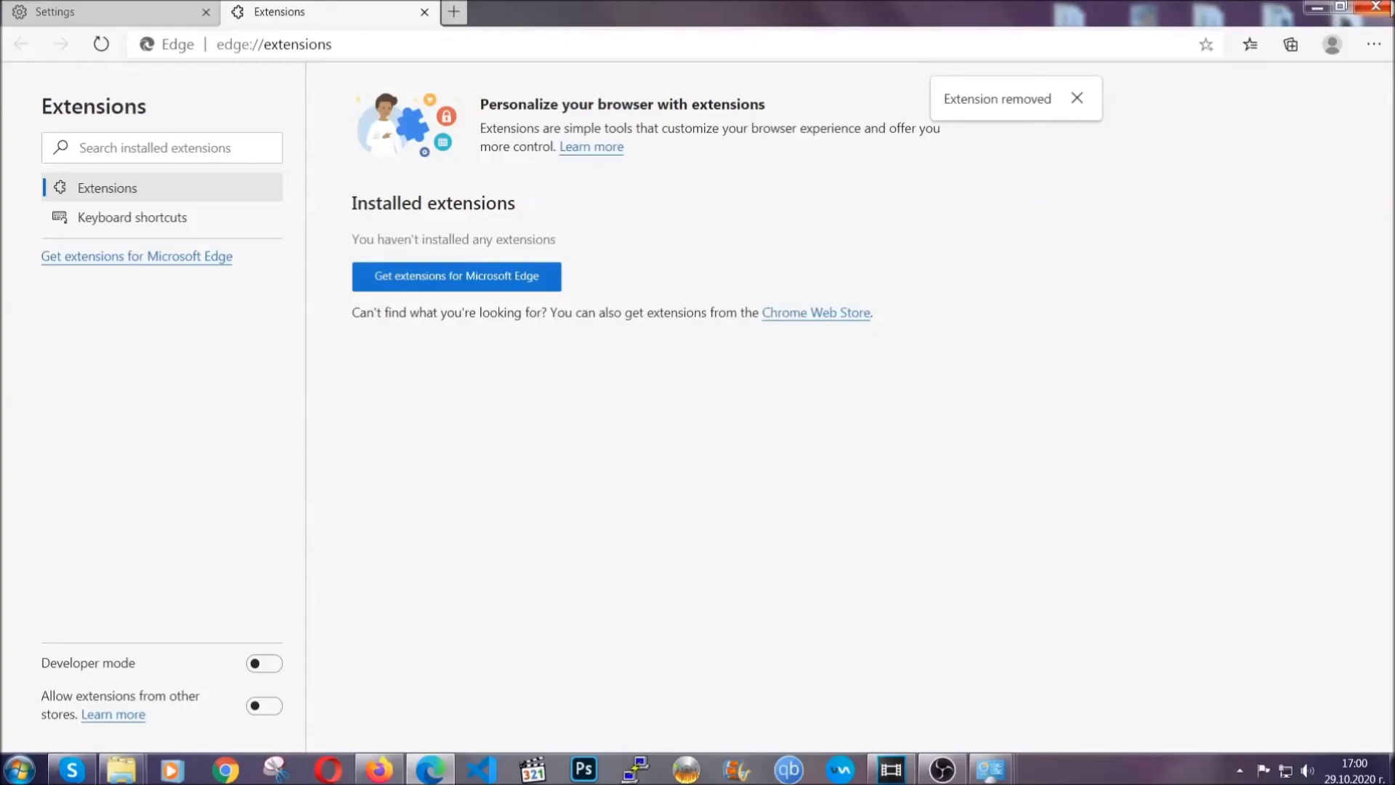
left_click(1376, 6)
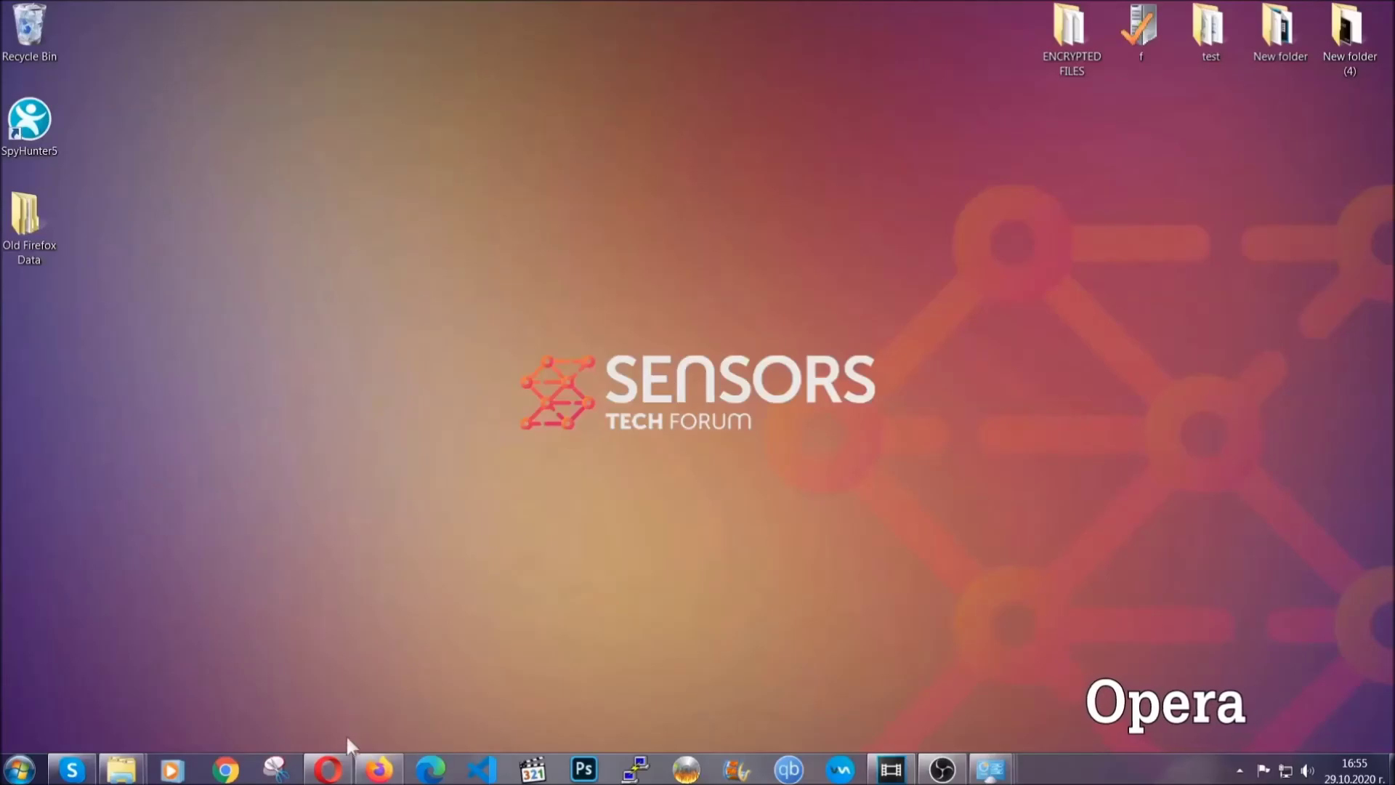
- Launch Opera and go to opera://settings/clearBrowserData to show the Clear browsing data dialog
left_click(329, 768)
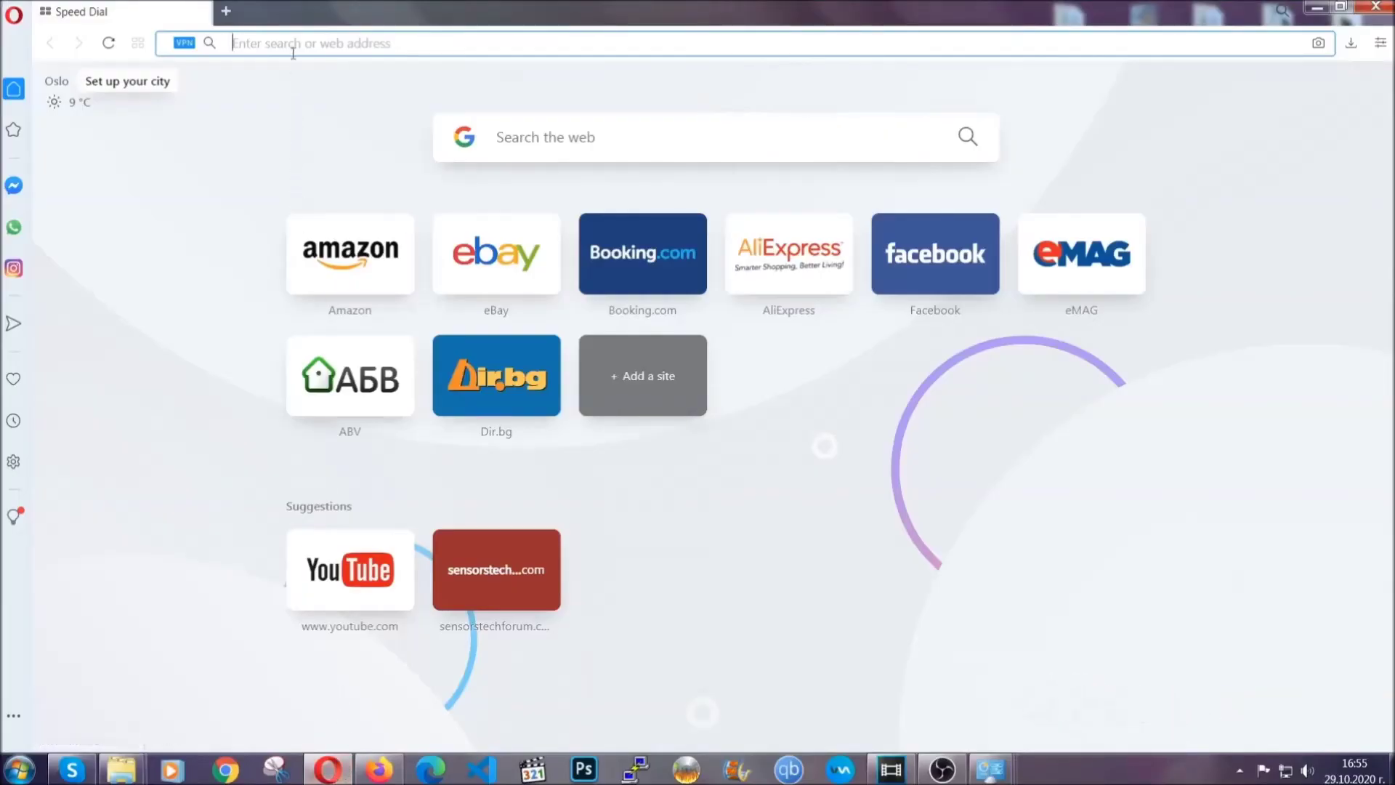
type("opera")
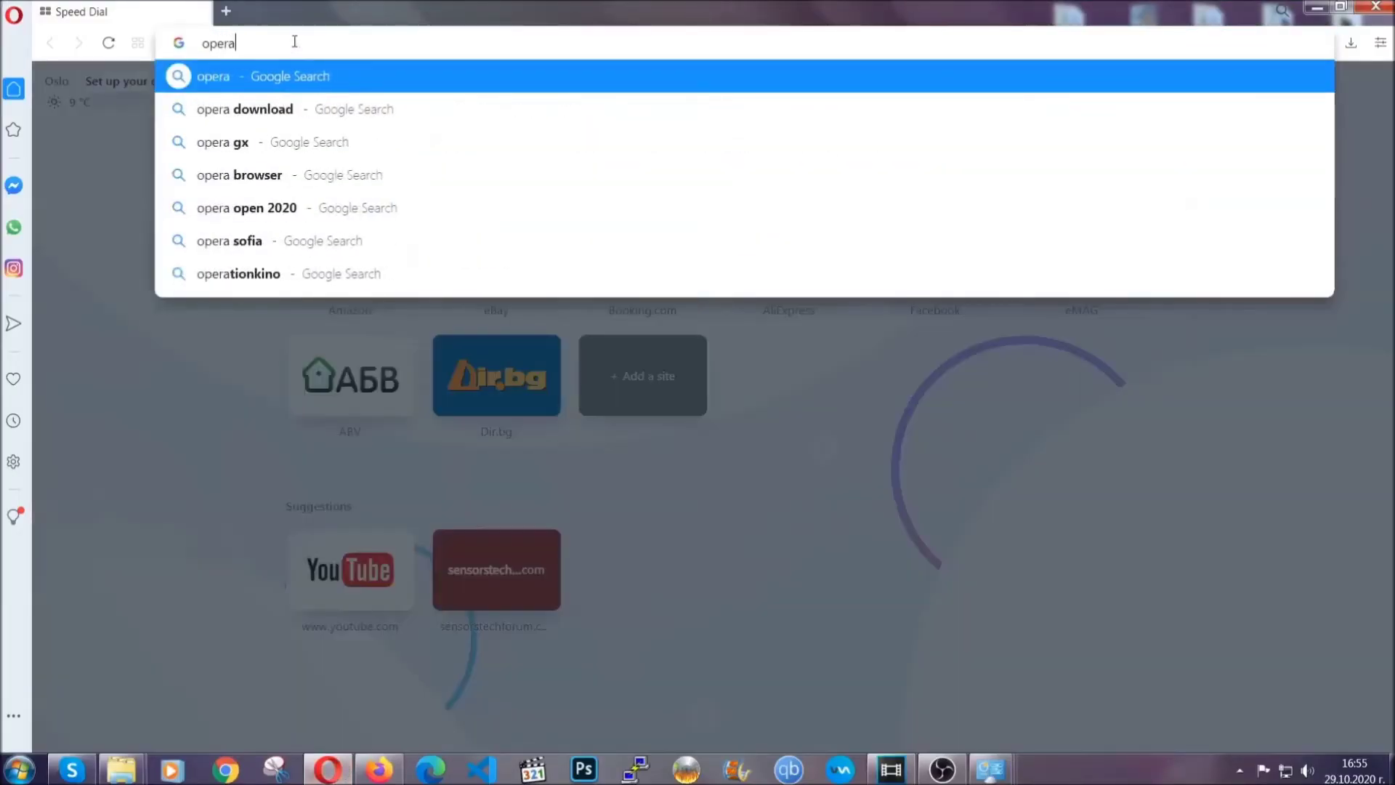
type("://settings/c")
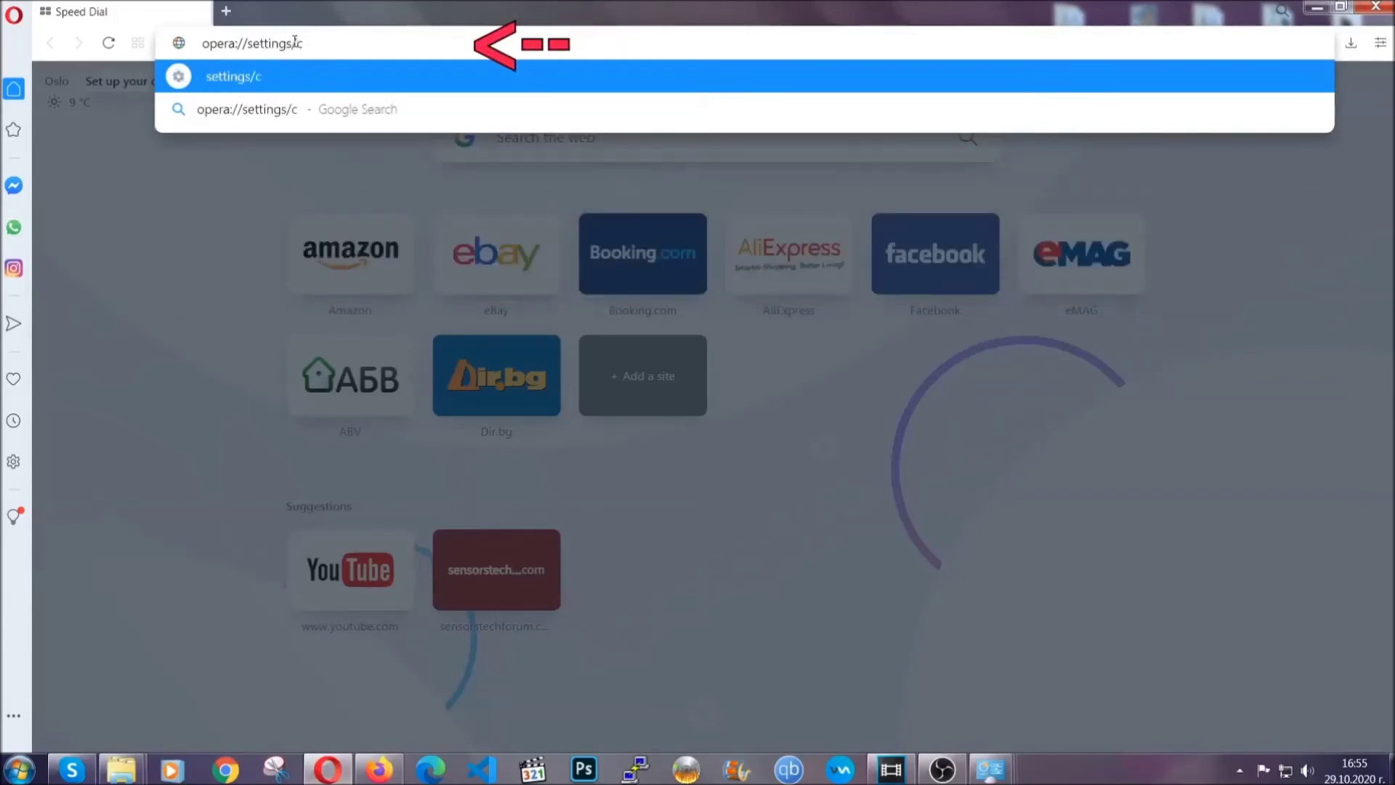
type("learBrr")
key("BackSpace")
type("owserD")
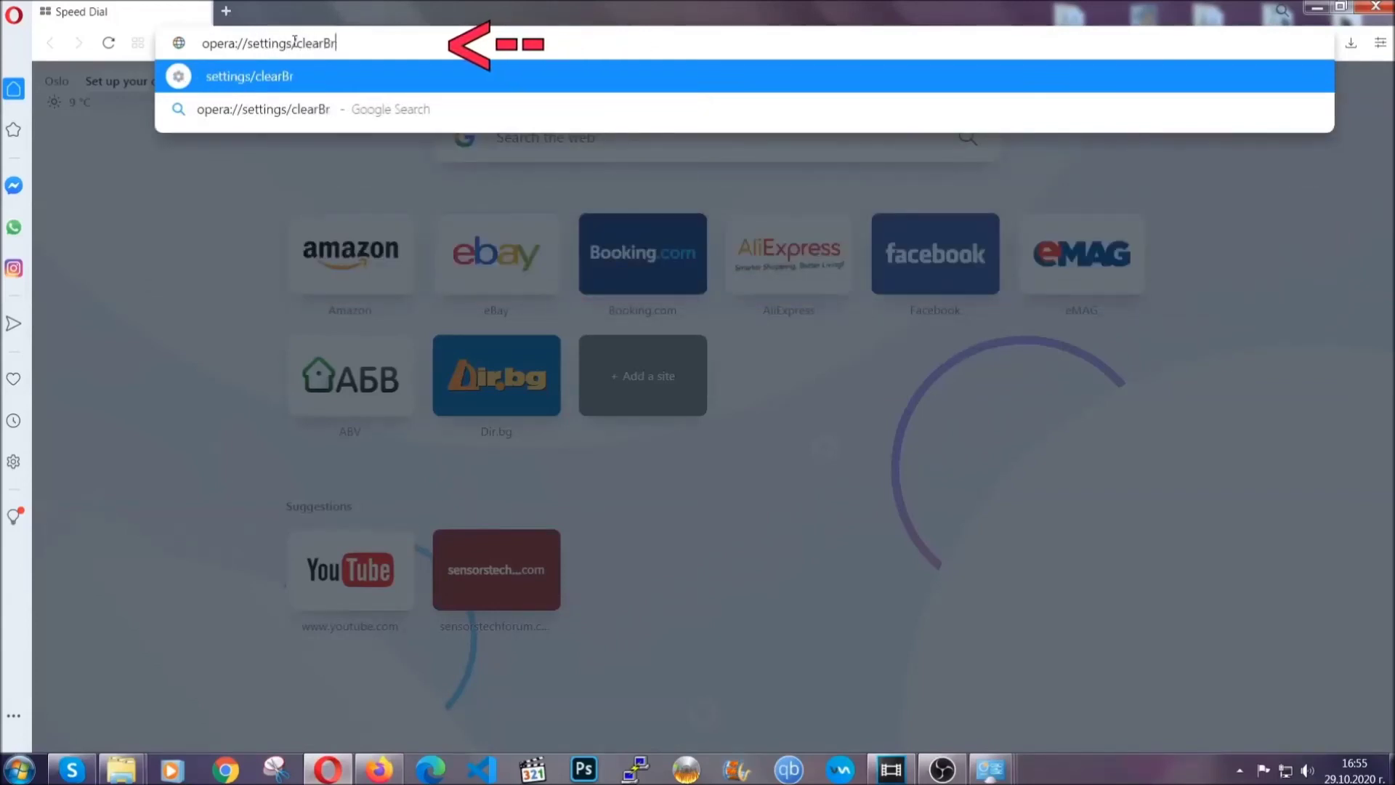
type("ata")
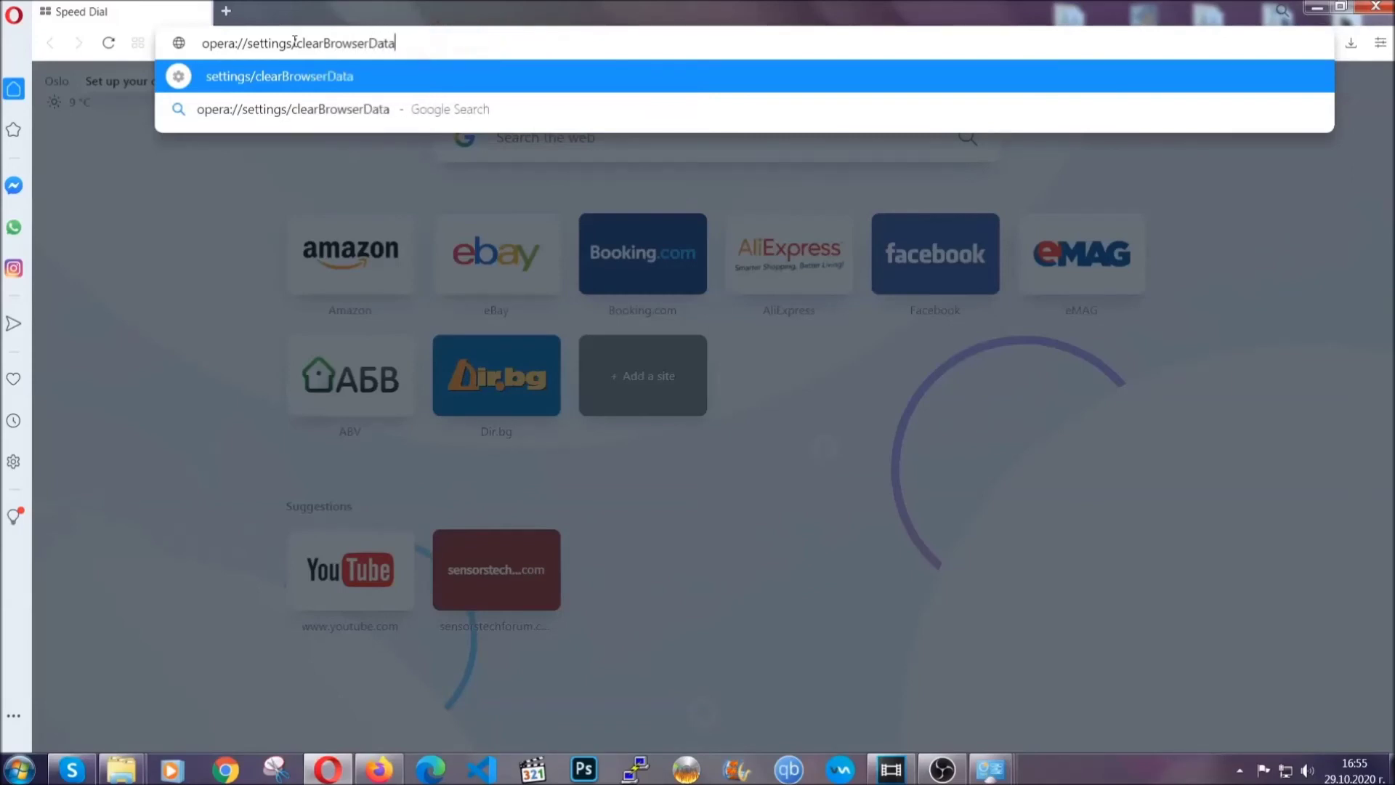
key("Return")
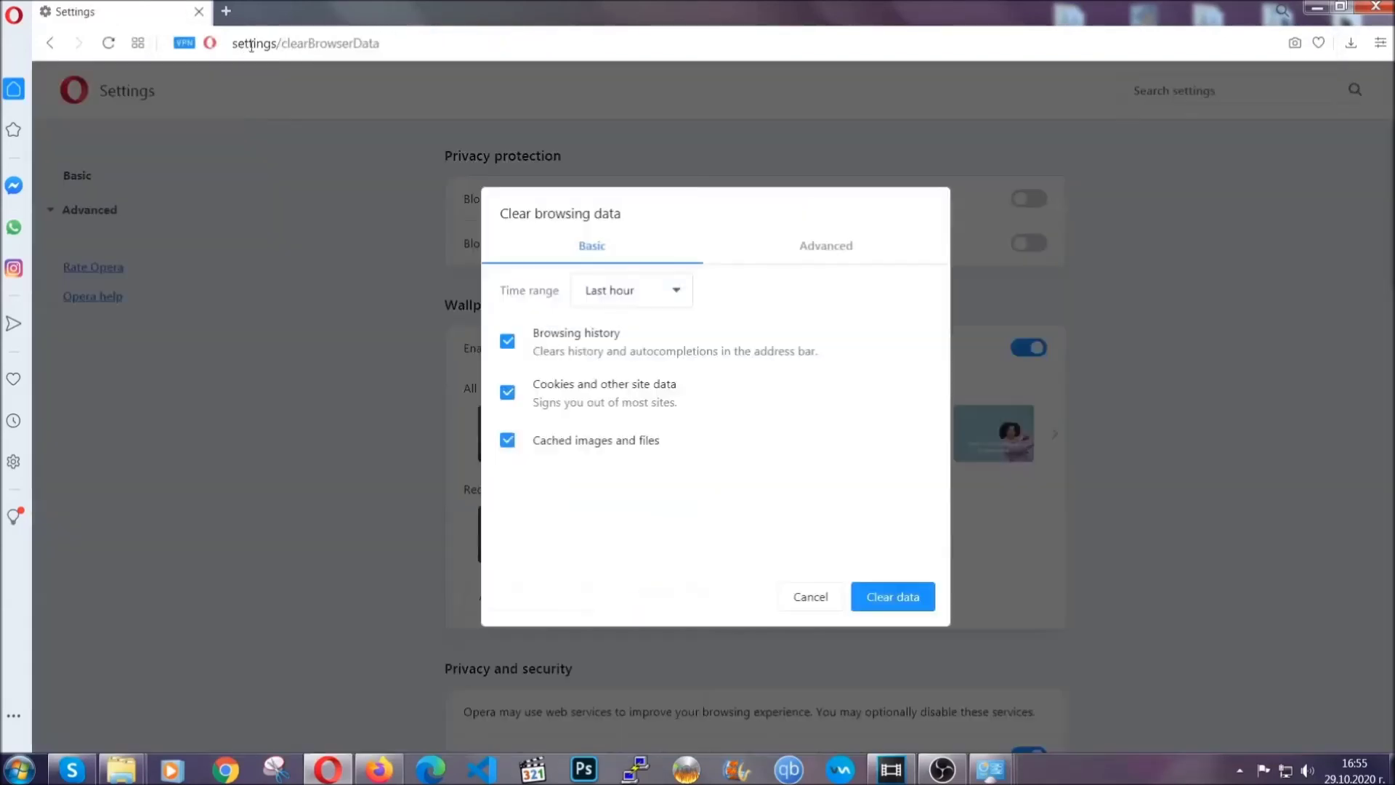
- Clear Advanced data for All time, adding autofill form data, site settings and hosted app data but not passwords
left_click(824, 251)
left_click(676, 290)
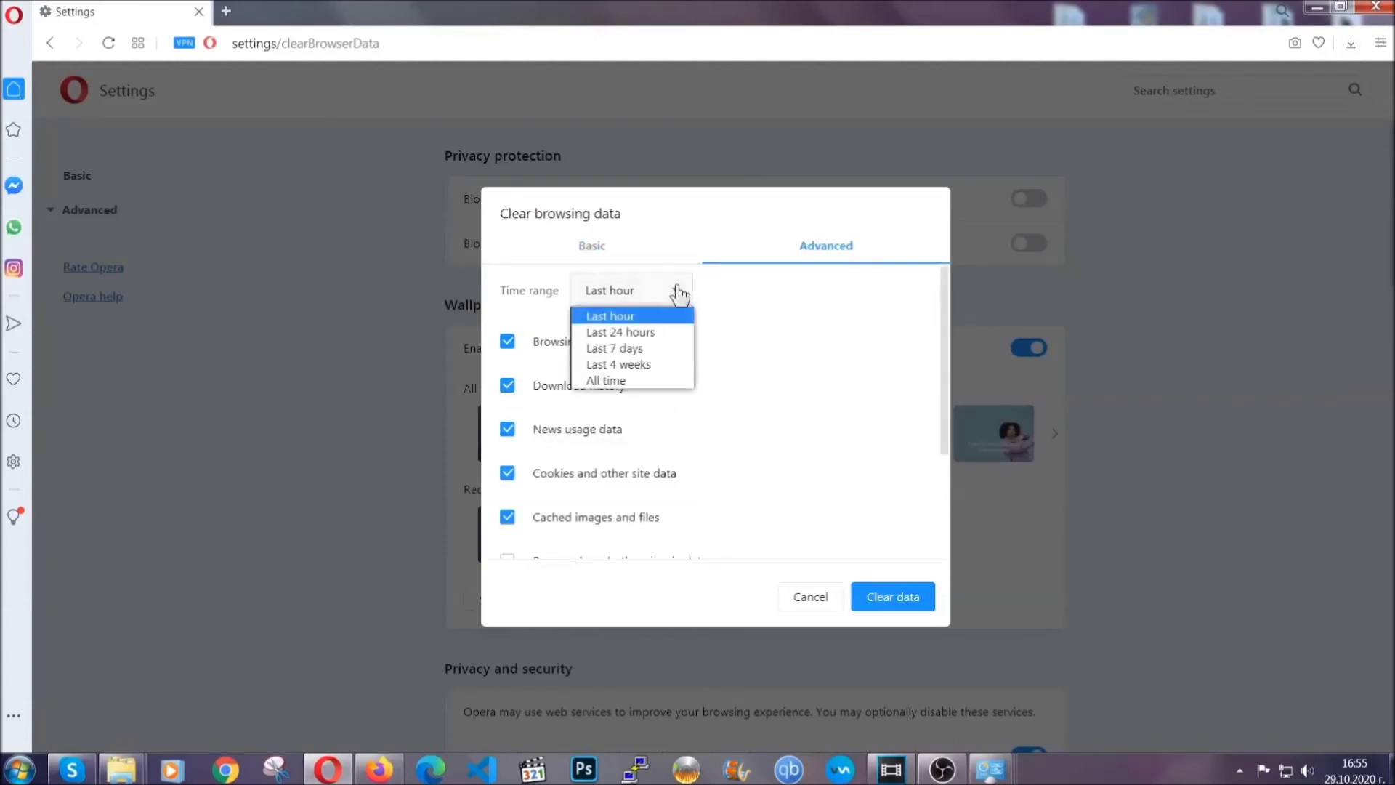
left_click(630, 379)
scroll(636, 389, "down", 3)
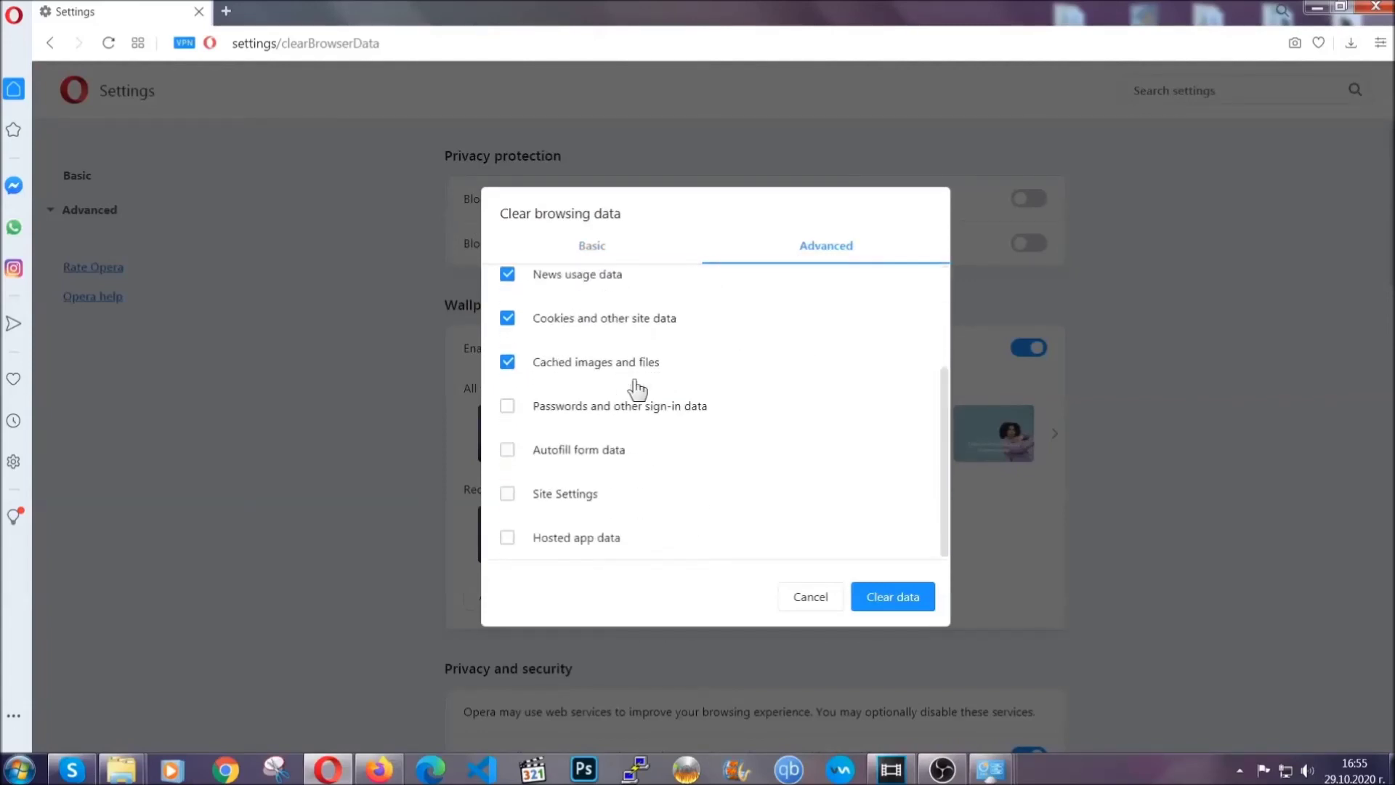
left_click(597, 452)
left_click(888, 600)
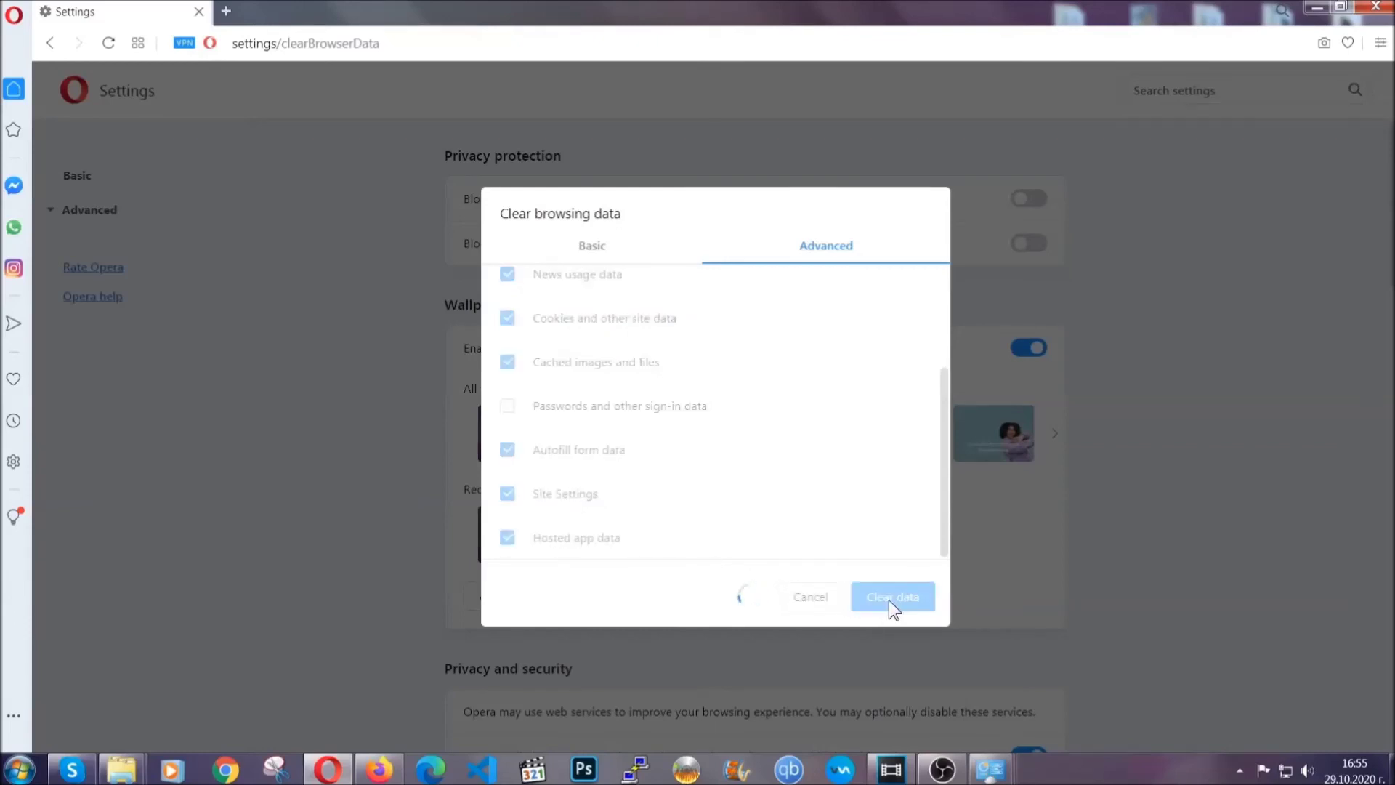